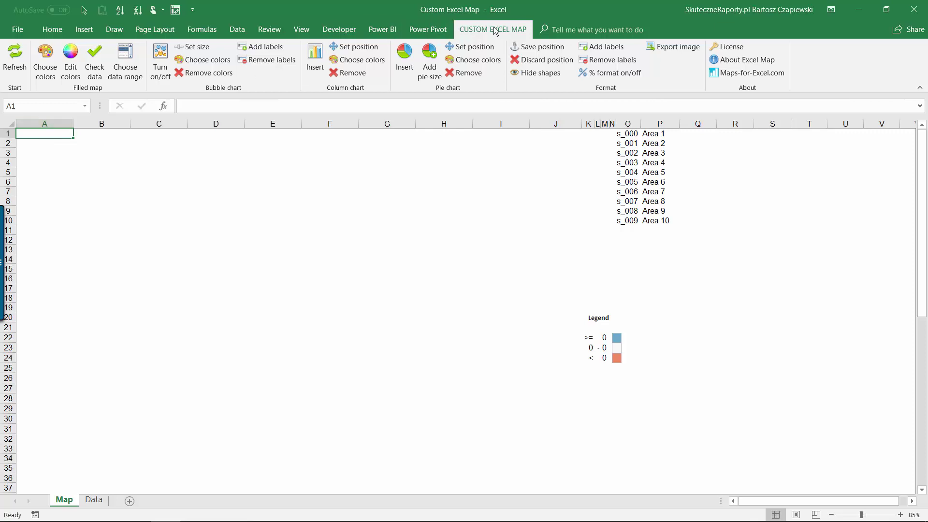
Check the Data sheet's ID/Name table, then insert the 'factory layout' picture on the Map sheet.
{"action": "left_click", "coordinate": [90, 501]}
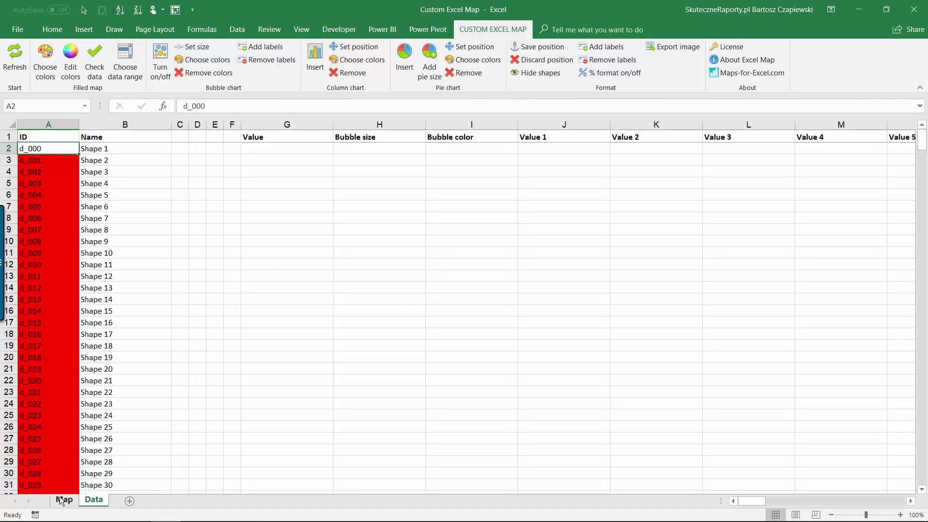
{"action": "left_click", "coordinate": [63, 499]}
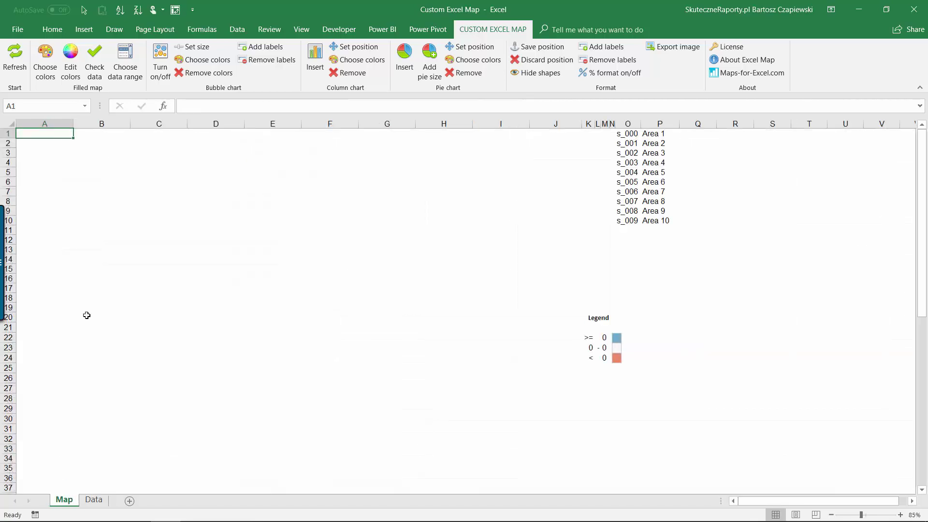
{"action": "left_click", "coordinate": [84, 30]}
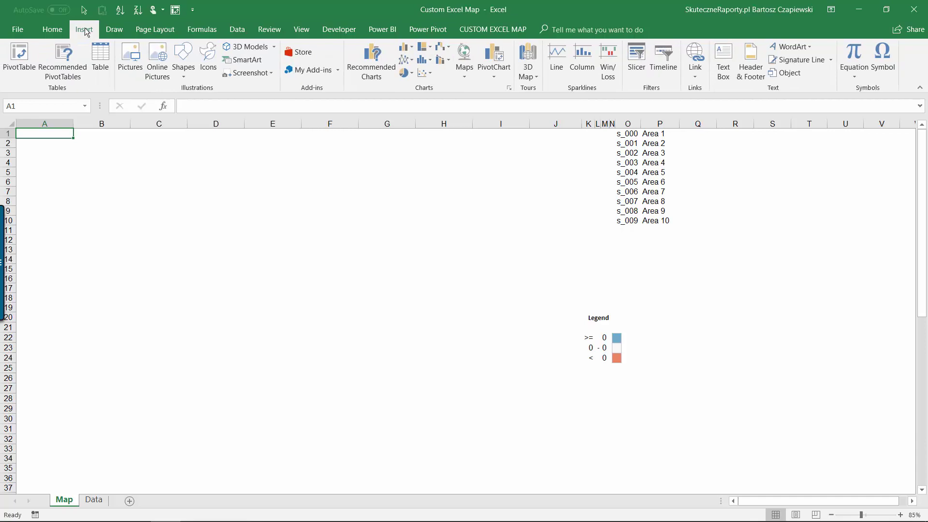
{"action": "left_click", "coordinate": [135, 71]}
{"action": "left_click", "coordinate": [141, 91]}
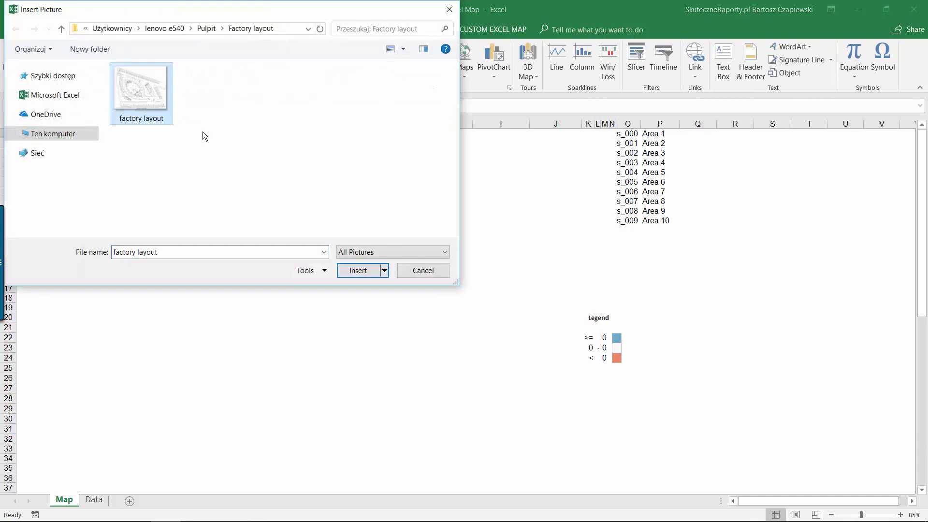
{"action": "left_click", "coordinate": [364, 271]}
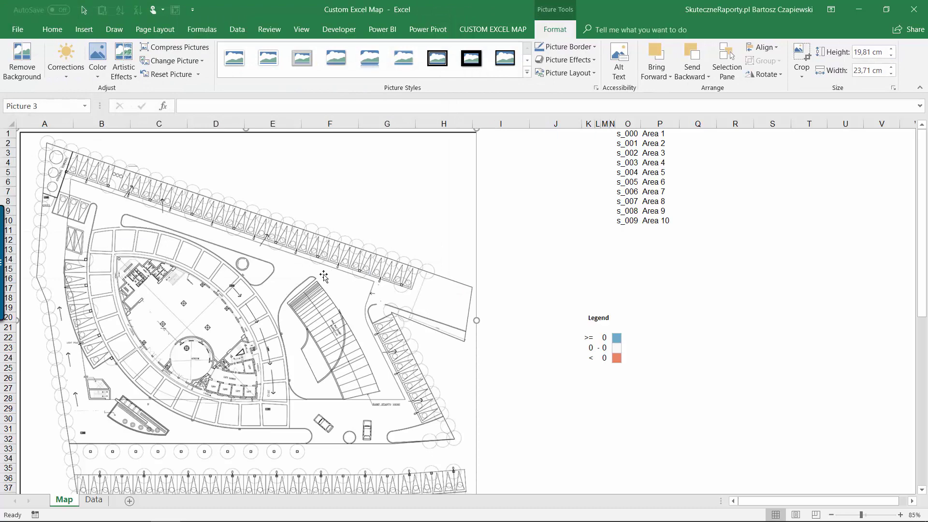
{"action": "left_click", "coordinate": [89, 29]}
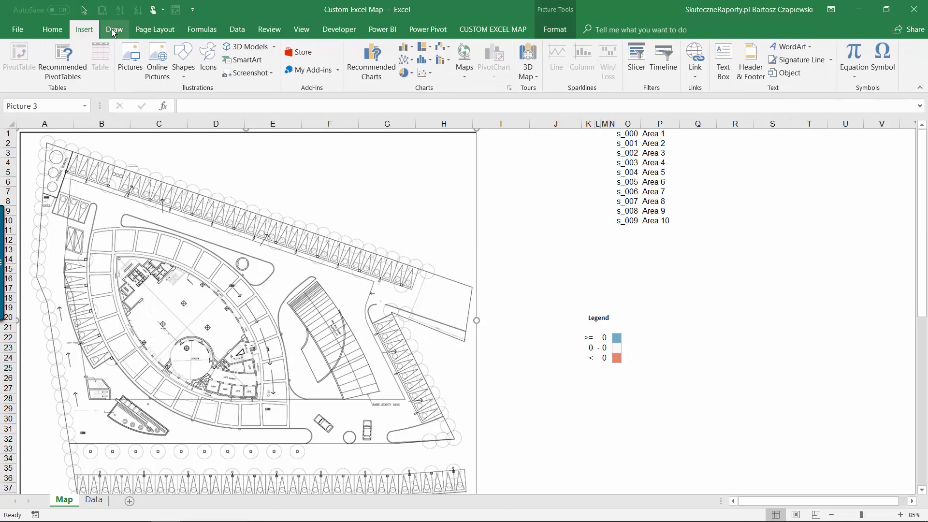
Draw a blue oval over the floor plan's round atrium.
{"action": "left_click", "coordinate": [183, 73]}
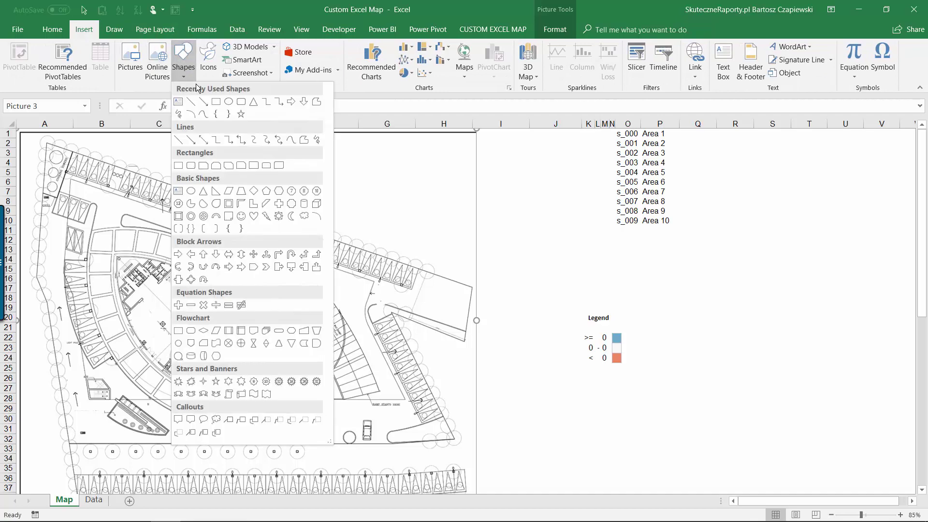
{"action": "left_click", "coordinate": [228, 102]}
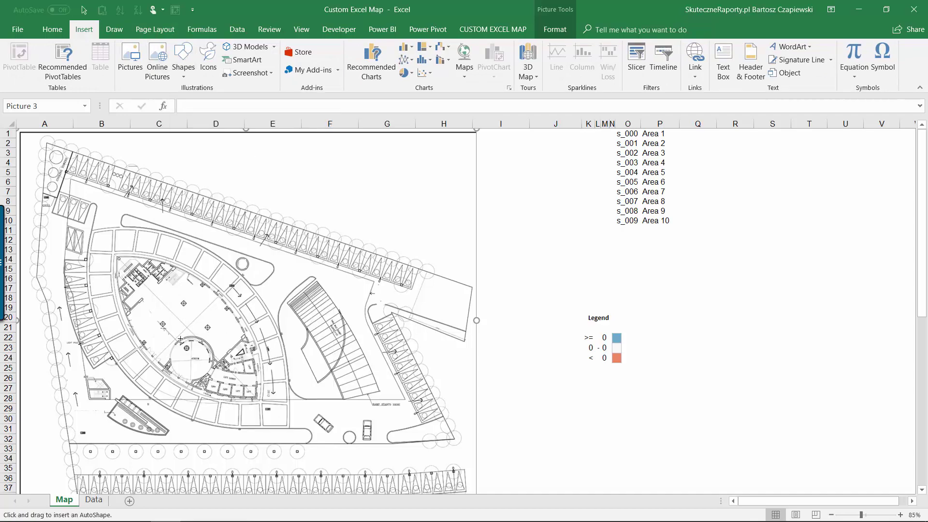
{"action": "left_click_drag", "start_coordinate": [178, 343], "coordinate": [218, 386]}
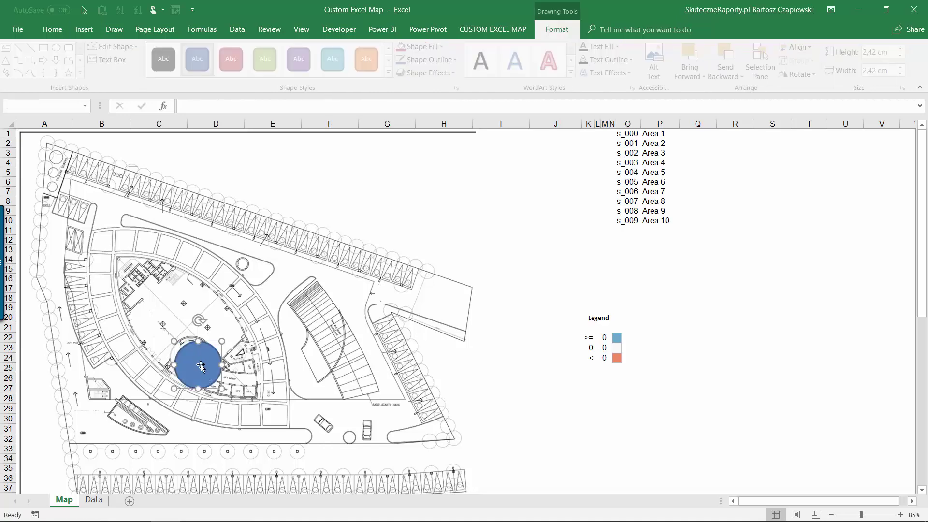
{"action": "left_click_drag", "start_coordinate": [194, 354], "coordinate": [194, 353]}
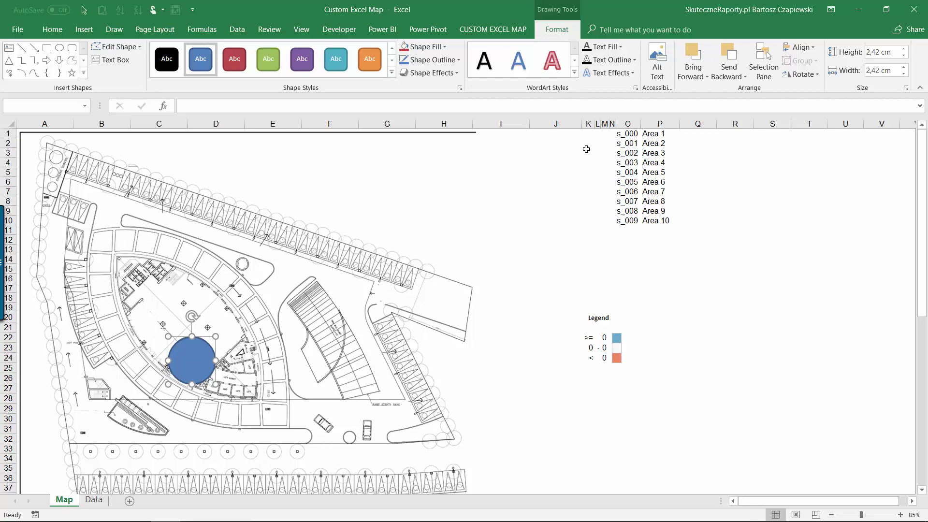
Name the atrium circle s_000, copied from cell O1.
{"action": "left_click", "coordinate": [625, 136]}
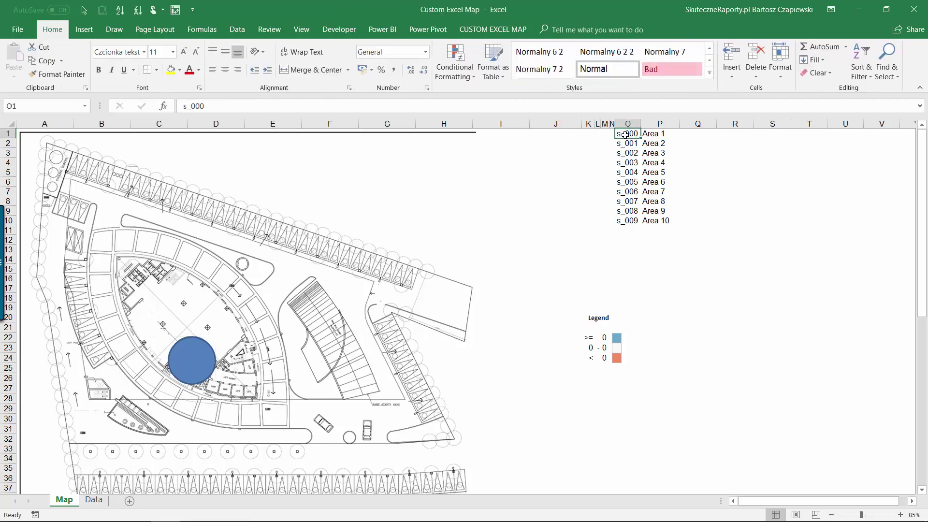
{"action": "key", "text": "ctrl+c"}
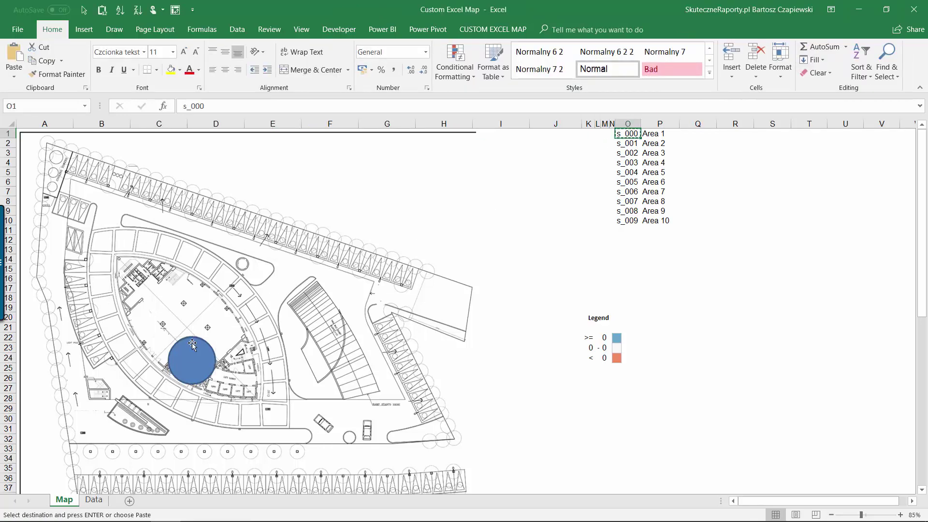
{"action": "left_click", "coordinate": [189, 355]}
{"action": "left_click", "coordinate": [48, 103]}
{"action": "key", "text": "ctrl+v"}
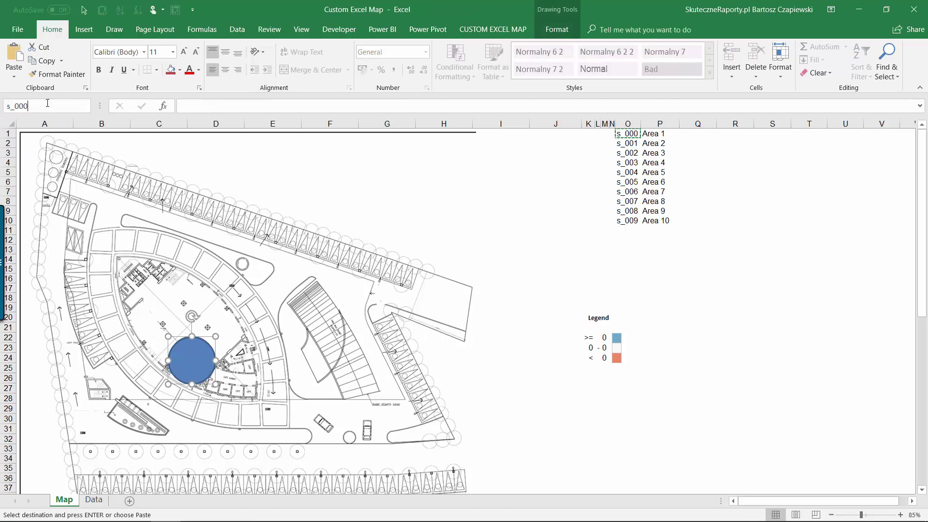
{"action": "key", "text": "Return"}
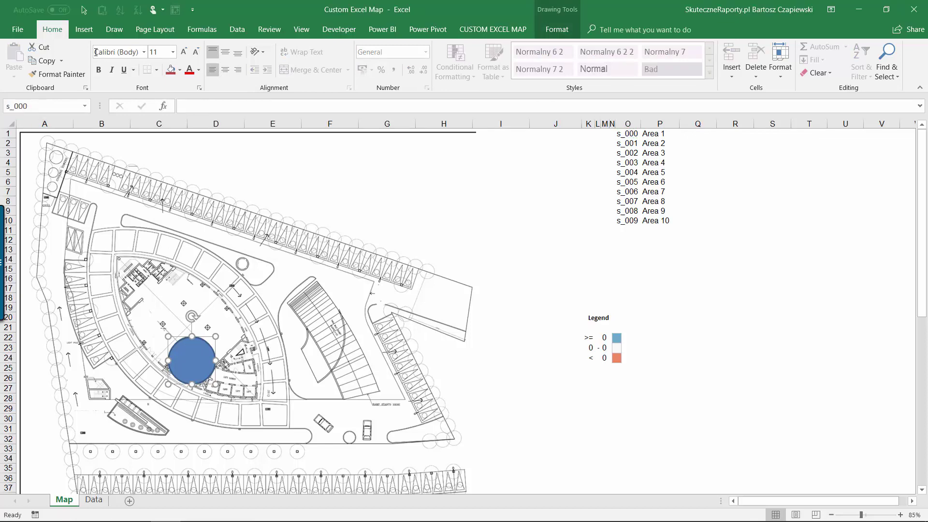
{"action": "left_click", "coordinate": [84, 30]}
Draw a small blue circle on the first bottom feature and copy it along the row.
{"action": "left_click", "coordinate": [182, 71]}
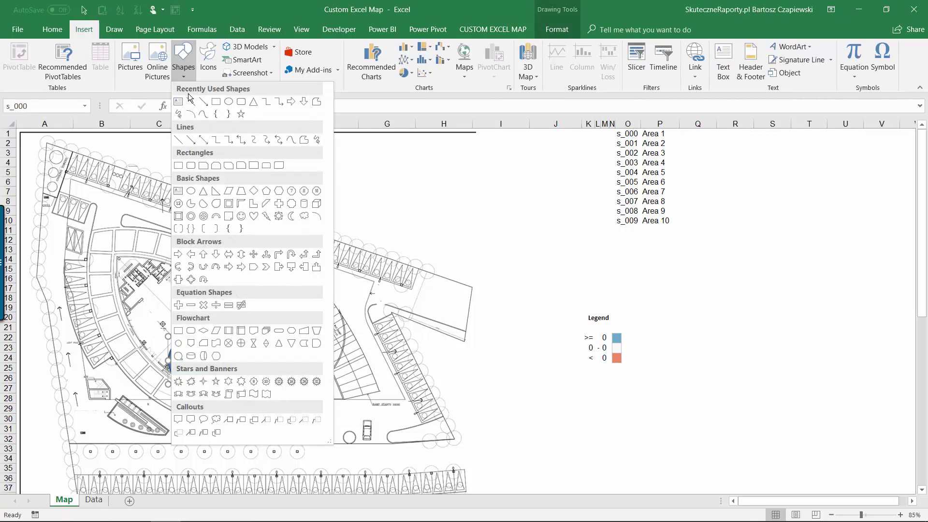
{"action": "left_click", "coordinate": [220, 103]}
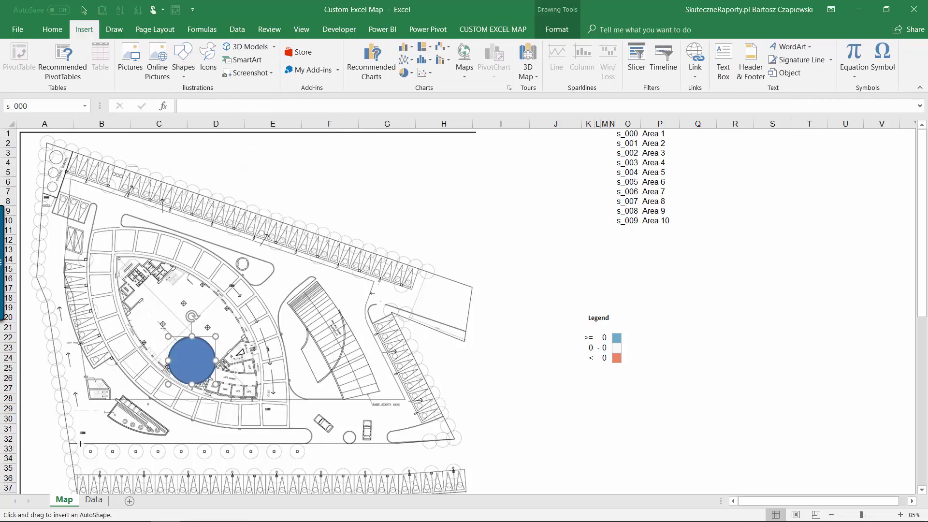
{"action": "mouse_move", "coordinate": [80, 443]}
{"action": "left_mouse_down"}
{"action": "mouse_move", "coordinate": [96, 460]}
{"action": "mouse_move", "coordinate": [181, 453]}
{"action": "left_mouse_up"}
{"action": "left_click_drag", "start_coordinate": [181, 453], "coordinate": [298, 455]}
Outline a room in the upper-left ring with a blue freeform shape.
{"action": "left_click", "coordinate": [87, 30]}
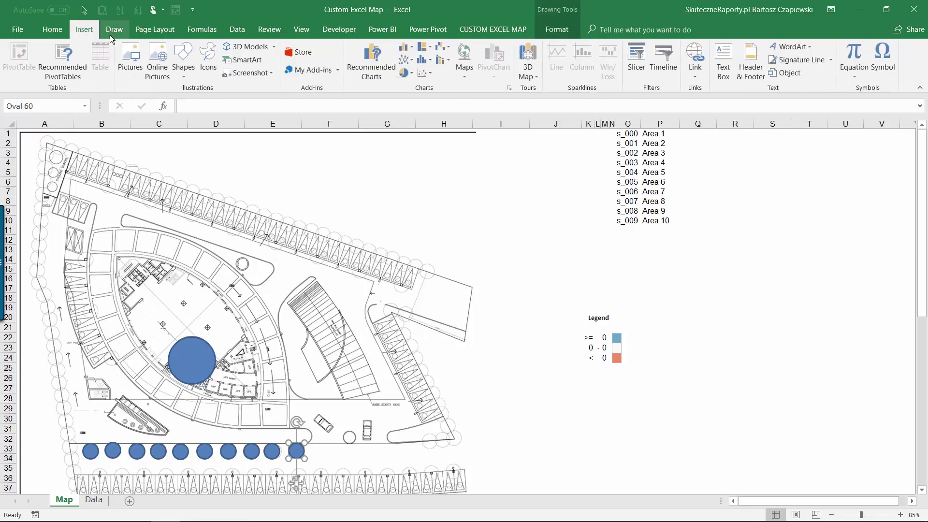
{"action": "left_click", "coordinate": [189, 75]}
{"action": "left_click", "coordinate": [316, 102]}
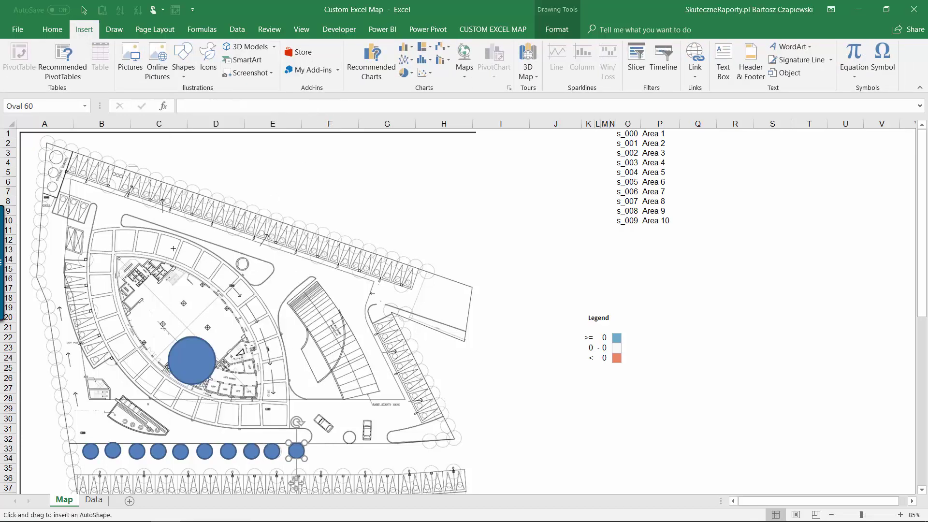
{"action": "left_click_drag", "start_coordinate": [138, 231], "coordinate": [136, 249]}
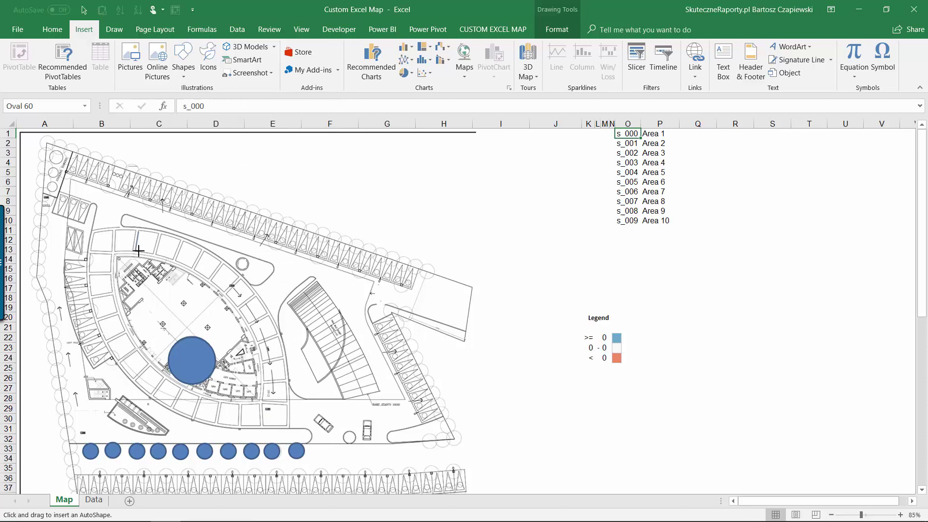
{"action": "left_click", "coordinate": [139, 231]}
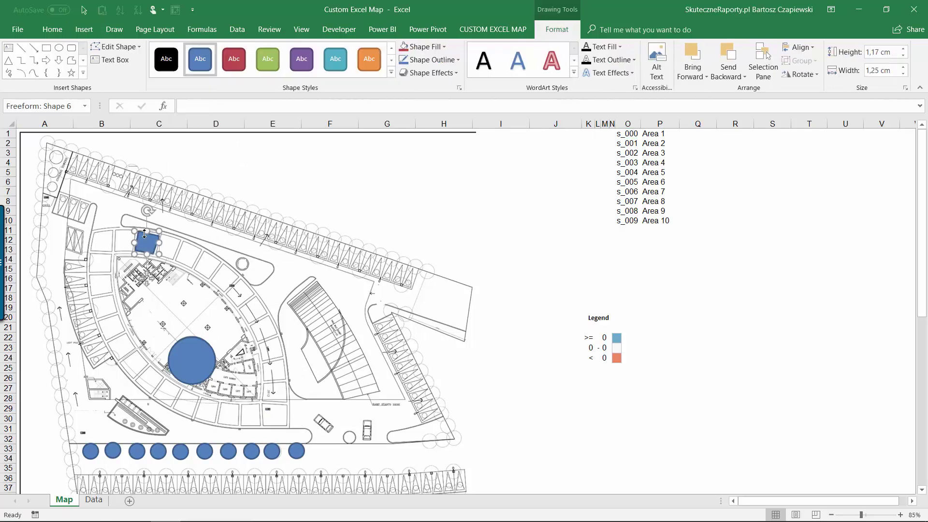
Trace the curved ramp in the middle of the plan with a Scribble shape.
{"action": "left_click", "coordinate": [84, 29]}
{"action": "left_click", "coordinate": [182, 70]}
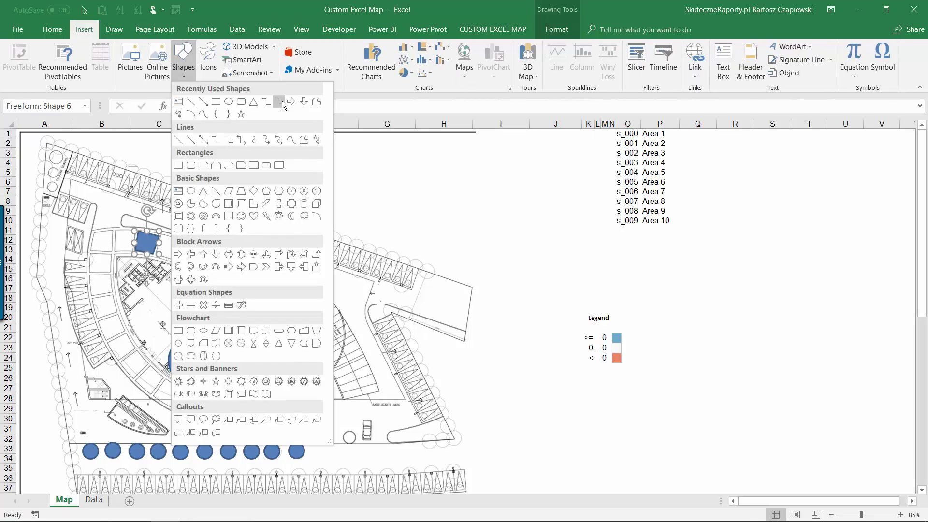
{"action": "left_click", "coordinate": [176, 114]}
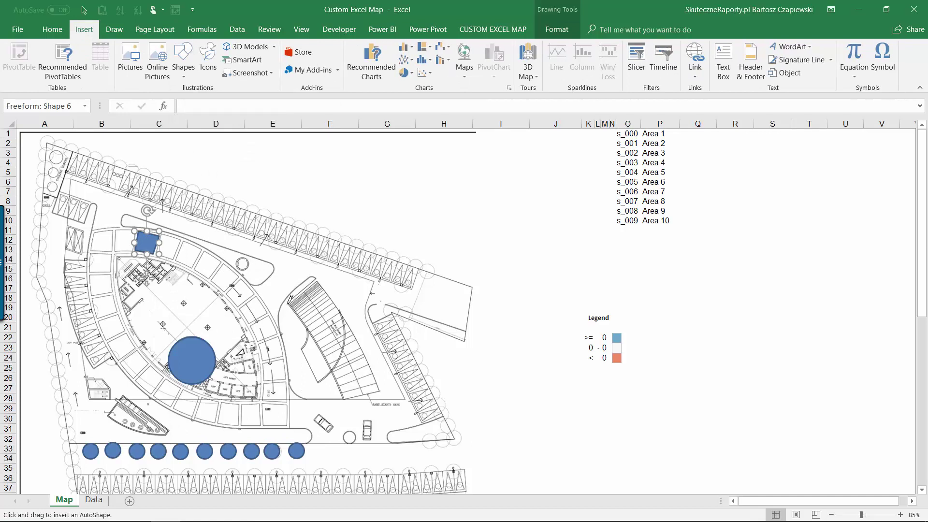
{"action": "left_click", "coordinate": [290, 300]}
{"action": "mouse_move", "coordinate": [303, 347]}
{"action": "left_mouse_down"}
{"action": "mouse_move", "coordinate": [323, 383]}
{"action": "mouse_move", "coordinate": [345, 309]}
{"action": "mouse_move", "coordinate": [323, 276]}
{"action": "mouse_move", "coordinate": [291, 301]}
{"action": "left_mouse_up"}
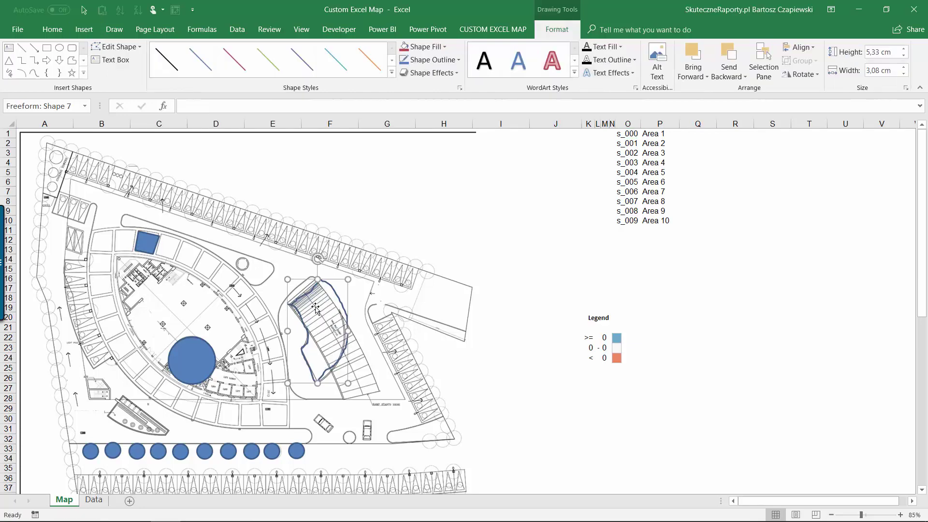
Use Edit Points to drag the ramp outline's vertices onto the ramp corners.
{"action": "right_click", "coordinate": [315, 307]}
{"action": "key", "text": "Escape"}
{"action": "right_click", "coordinate": [302, 299]}
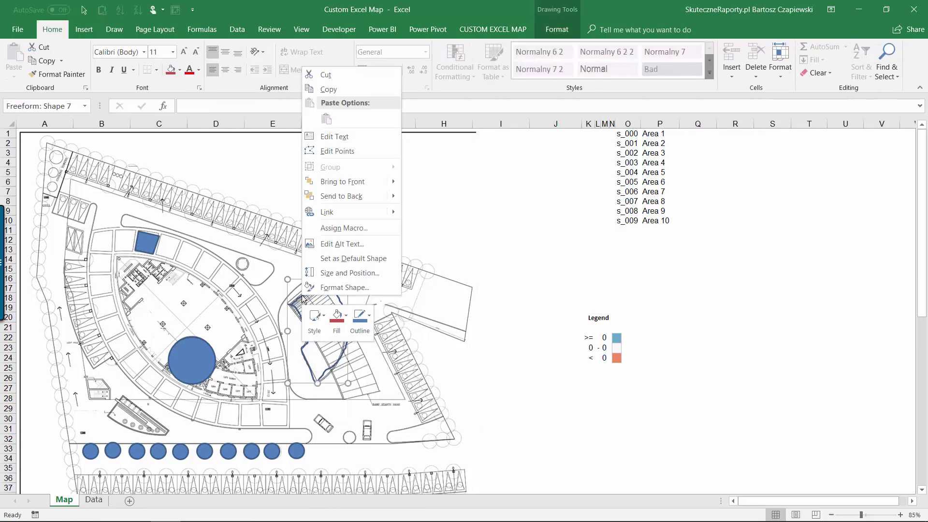
{"action": "left_click", "coordinate": [334, 151]}
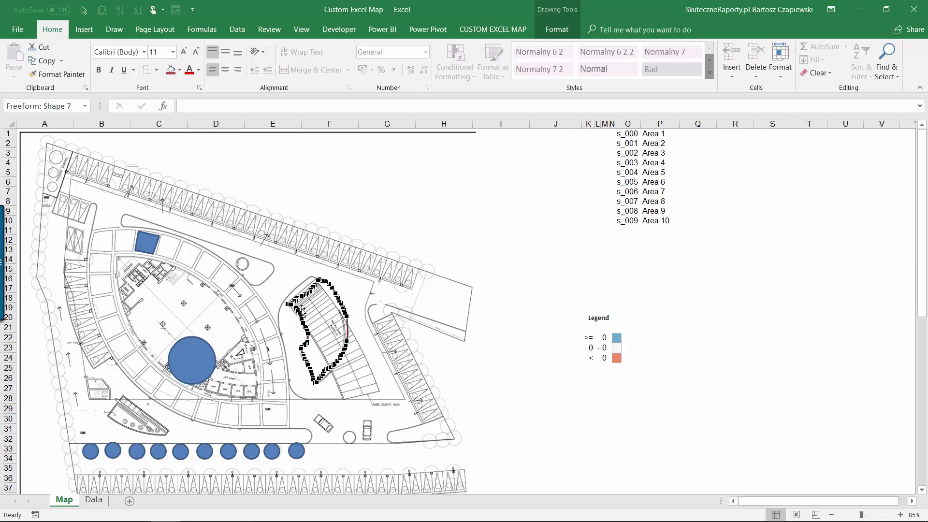
{"action": "left_click_drag", "start_coordinate": [293, 307], "coordinate": [306, 293]}
{"action": "left_click", "coordinate": [362, 289]}
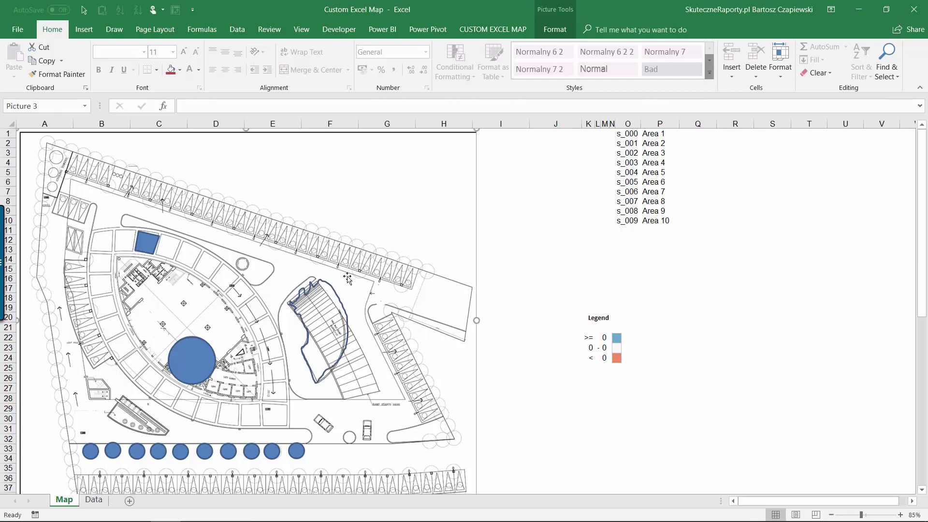
{"action": "left_click", "coordinate": [324, 279]}
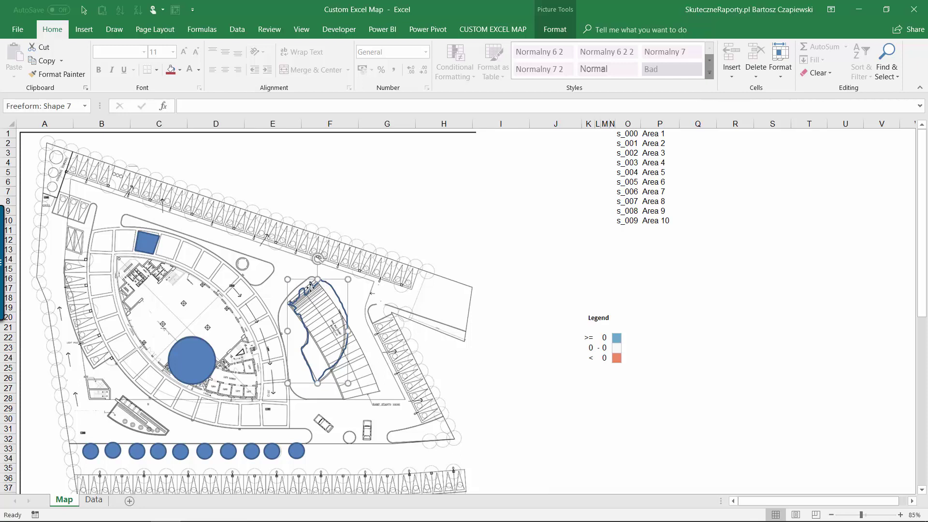
Fill the ramp shape red and name it s_002 from the ID list.
{"action": "left_click", "coordinate": [170, 69]}
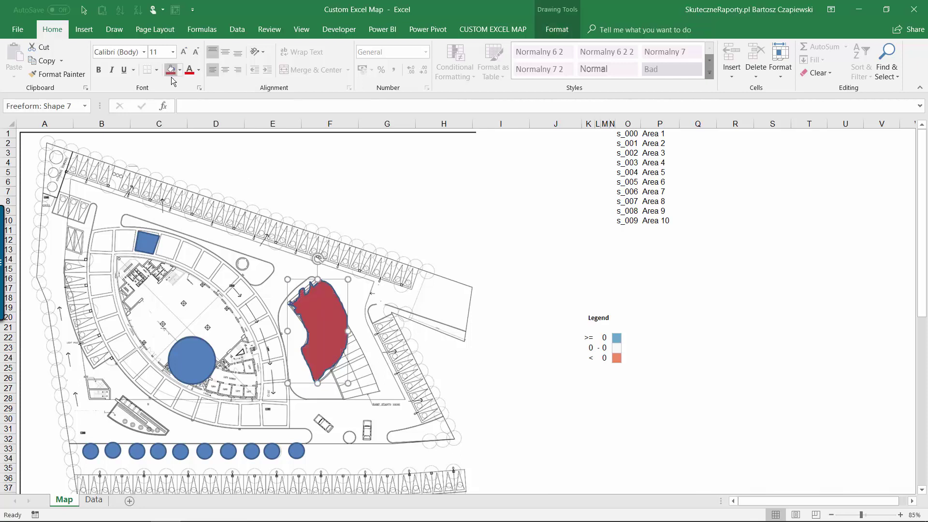
{"action": "left_click", "coordinate": [150, 242]}
{"action": "left_click", "coordinate": [637, 143]}
{"action": "key", "text": "ctrl+c"}
{"action": "left_click", "coordinate": [145, 238]}
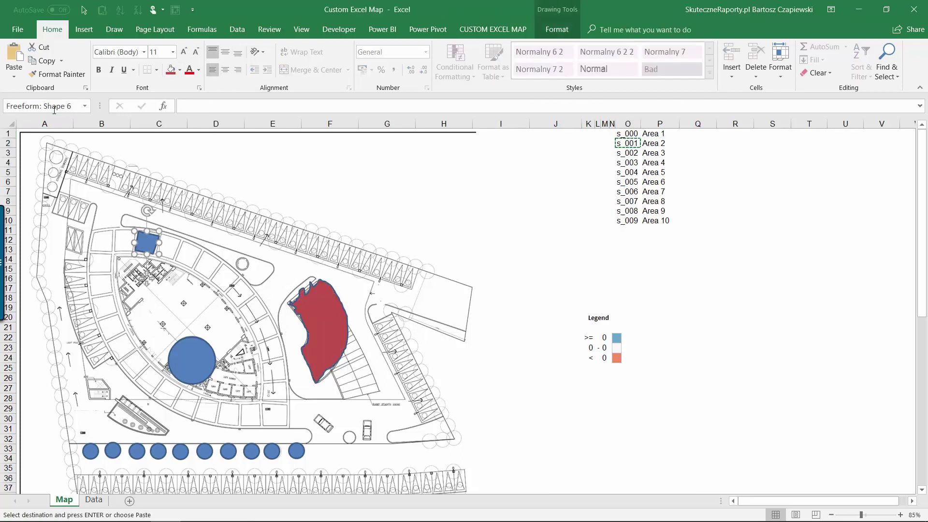
{"action": "left_click", "coordinate": [629, 153]}
{"action": "key", "text": "ctrl+c"}
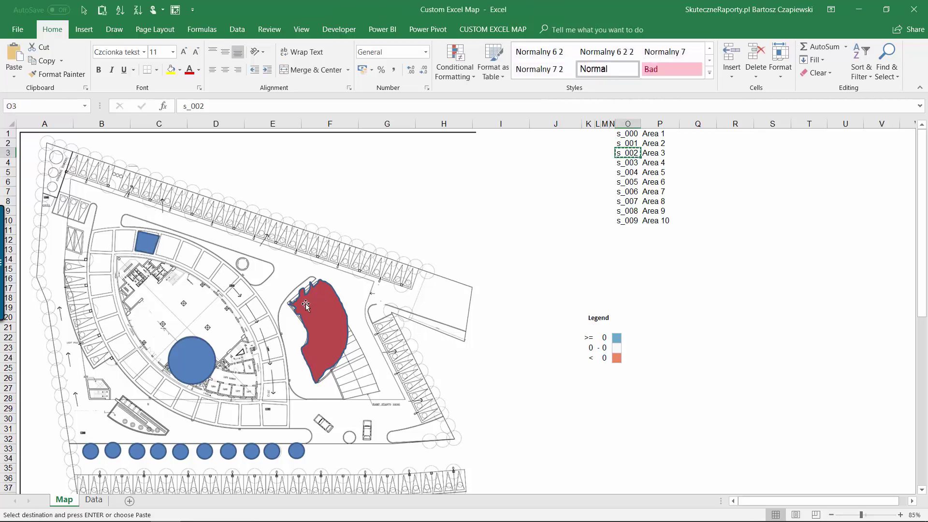
{"action": "left_click", "coordinate": [319, 329]}
{"action": "left_click", "coordinate": [43, 106]}
{"action": "key", "text": "ctrl+v"}
{"action": "key", "text": "Return"}
Name the first three bottom circles s_003, s_004 and s_005.
{"action": "left_click", "coordinate": [628, 162]}
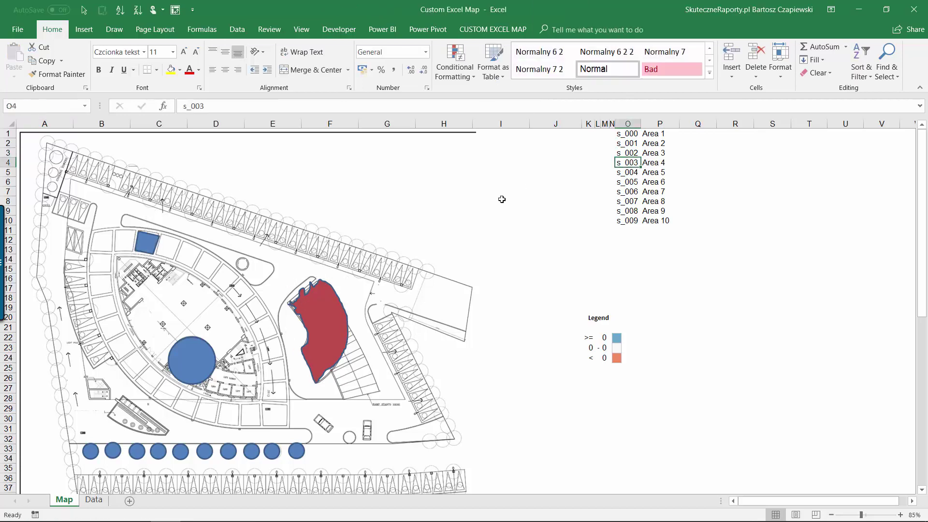
{"action": "key", "text": "ctrl+c"}
{"action": "left_click", "coordinate": [90, 451]}
{"action": "left_click", "coordinate": [43, 104]}
{"action": "key", "text": "ctrl+v"}
{"action": "key", "text": "Return"}
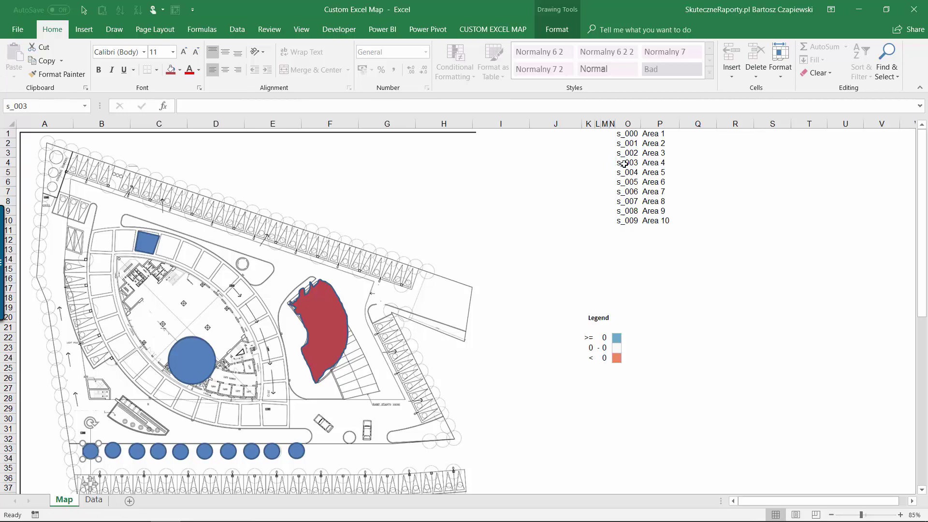
{"action": "left_click", "coordinate": [628, 172]}
{"action": "key", "text": "ctrl+c"}
{"action": "left_click", "coordinate": [112, 451]}
{"action": "left_click", "coordinate": [54, 106]}
{"action": "key", "text": "ctrl+v"}
{"action": "key", "text": "Return"}
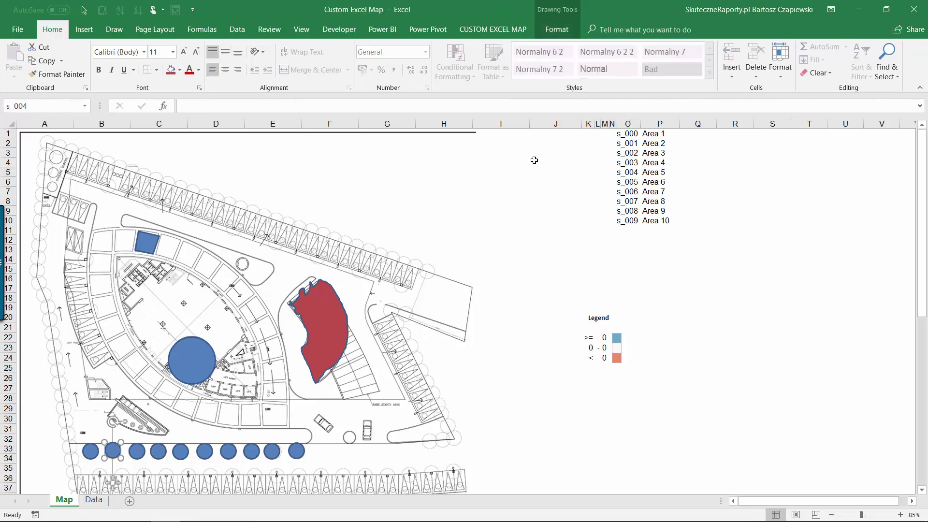
{"action": "left_click", "coordinate": [627, 182]}
{"action": "key", "text": "ctrl+c"}
{"action": "left_click", "coordinate": [137, 451]}
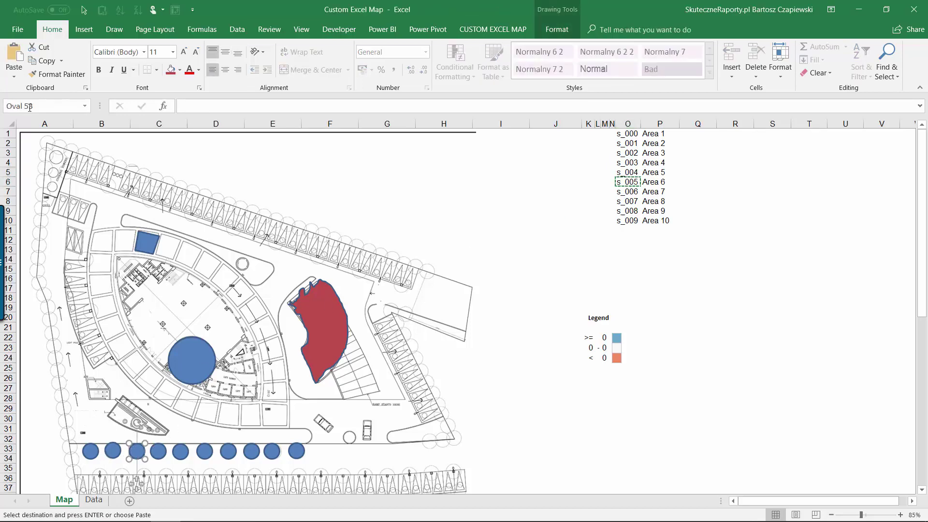
{"action": "left_click", "coordinate": [30, 106]}
{"action": "key", "text": "ctrl+v"}
{"action": "key", "text": "Return"}
Name the fourth through seventh bottom circles s_006, s_007, s_008 and s_009.
{"action": "left_click", "coordinate": [627, 191]}
{"action": "key", "text": "ctrl+c"}
{"action": "left_click", "coordinate": [158, 451]}
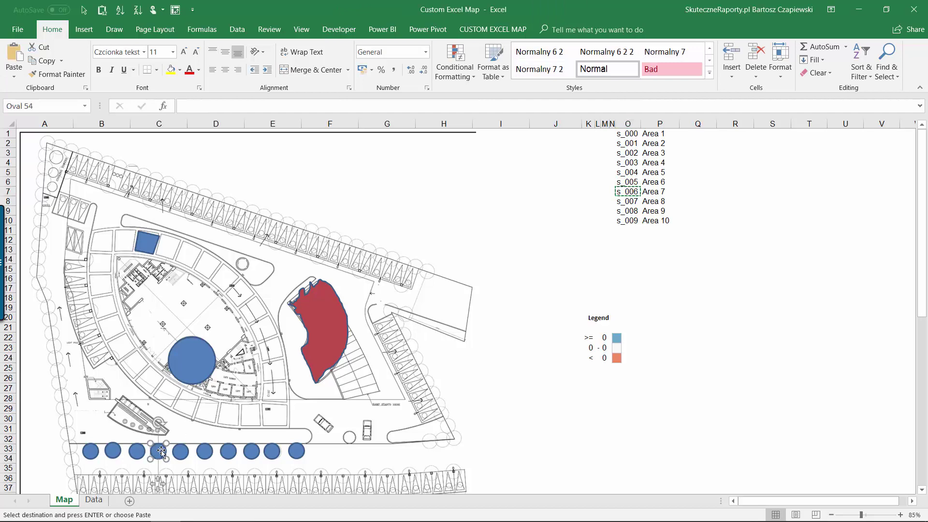
{"action": "left_click", "coordinate": [30, 106]}
{"action": "key", "text": "ctrl+v"}
{"action": "key", "text": "Return"}
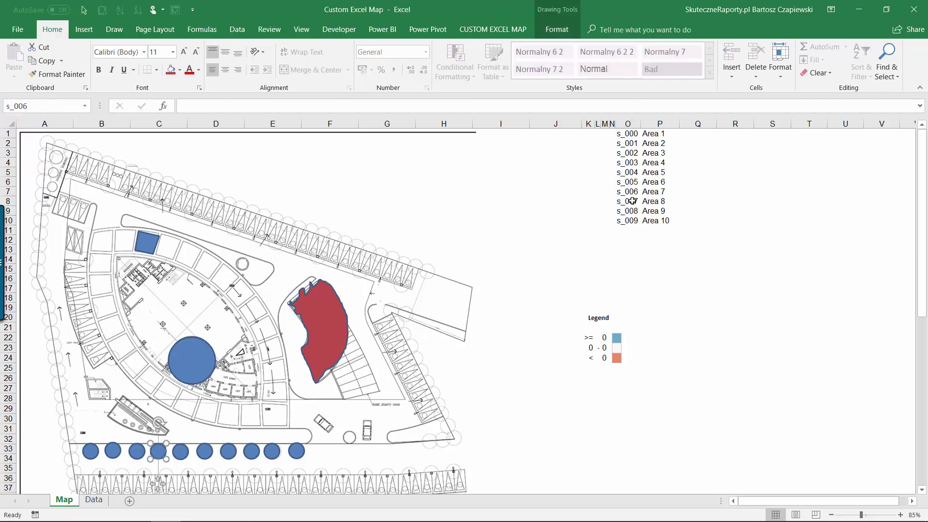
{"action": "left_click", "coordinate": [628, 201]}
{"action": "key", "text": "ctrl+c"}
{"action": "left_click", "coordinate": [181, 451]}
{"action": "left_click", "coordinate": [29, 106]}
{"action": "key", "text": "ctrl+v"}
{"action": "key", "text": "Return"}
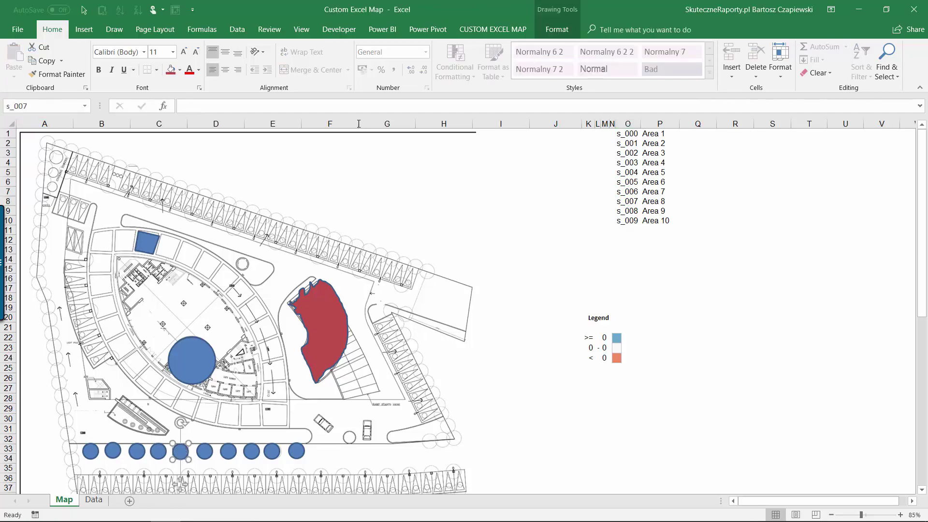
{"action": "left_click", "coordinate": [628, 211]}
{"action": "key", "text": "ctrl+c"}
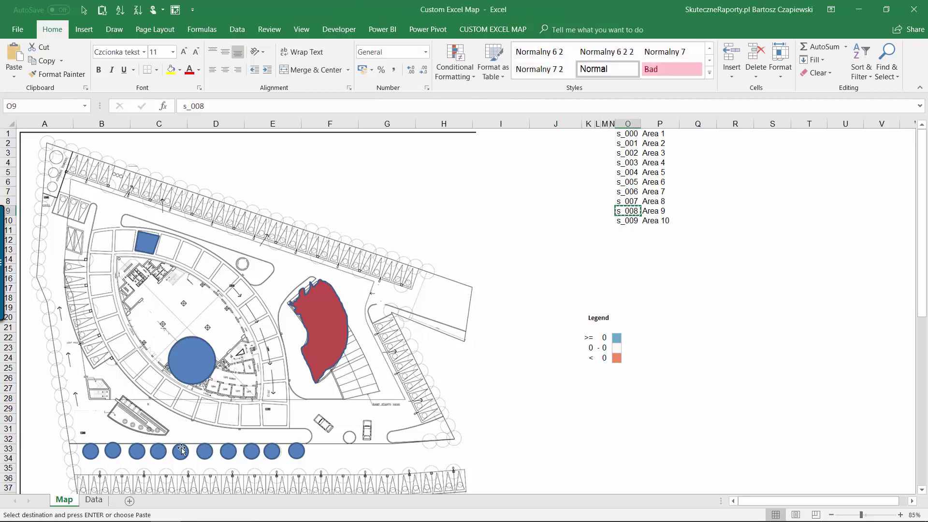
{"action": "left_click", "coordinate": [205, 451]}
{"action": "left_click", "coordinate": [47, 104]}
{"action": "key", "text": "ctrl+v"}
{"action": "key", "text": "Return"}
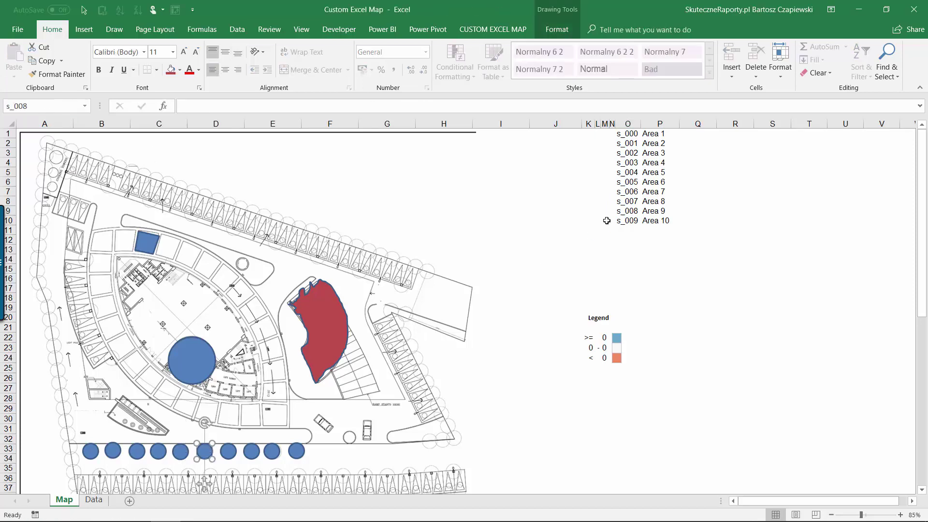
{"action": "left_click", "coordinate": [624, 221]}
{"action": "key", "text": "ctrl+c"}
{"action": "left_click", "coordinate": [228, 451]}
{"action": "left_click", "coordinate": [43, 104]}
{"action": "key", "text": "ctrl+v"}
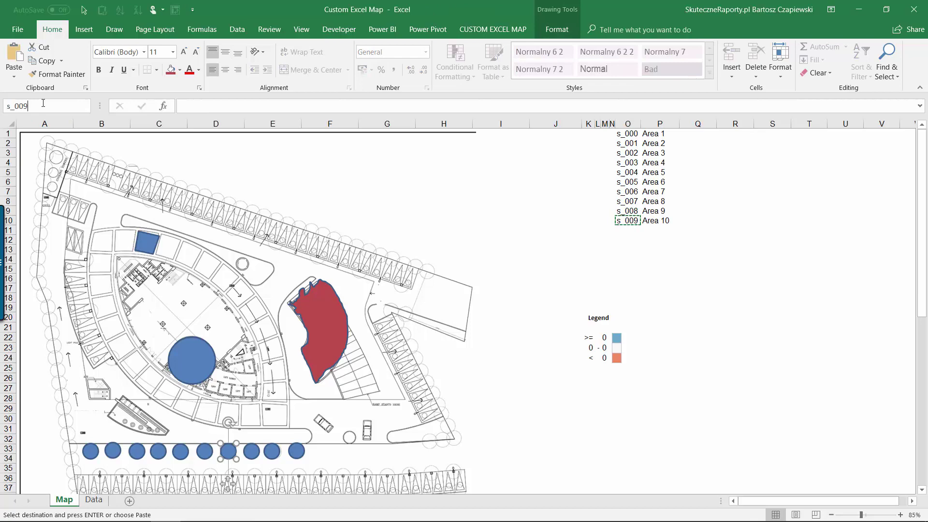
{"action": "key", "text": "Return"}
{"action": "left_click", "coordinate": [250, 451]}
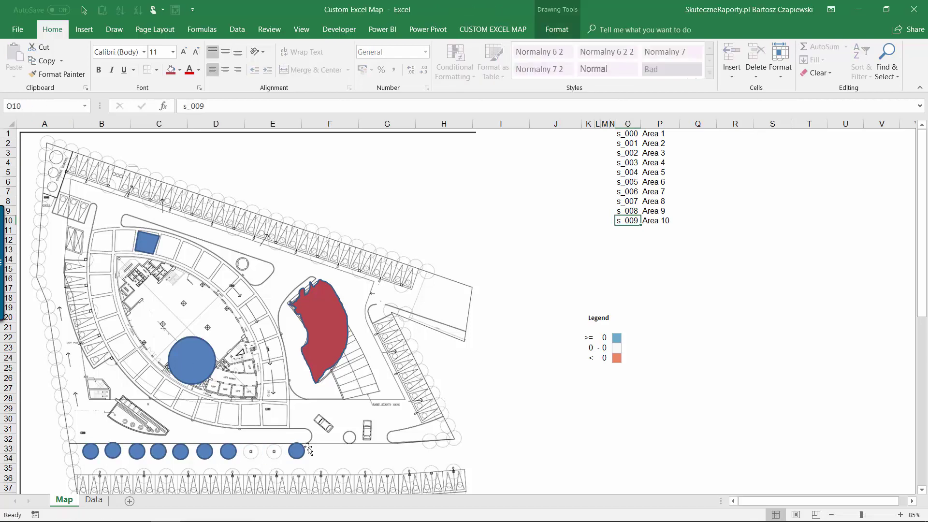
Marquee-select the bottom-row circles, Align Top, then Distribute Horizontally.
{"action": "left_click", "coordinate": [84, 9]}
{"action": "mouse_move", "coordinate": [65, 425]}
{"action": "left_mouse_down"}
{"action": "mouse_move", "coordinate": [111, 447]}
{"action": "mouse_move", "coordinate": [70, 423]}
{"action": "left_mouse_up"}
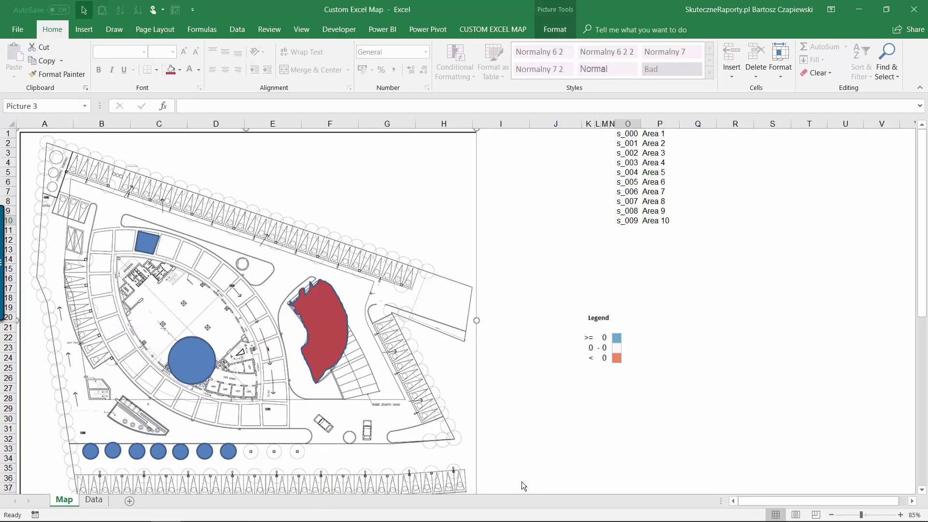
{"action": "mouse_move", "coordinate": [505, 425]}
{"action": "left_mouse_down"}
{"action": "mouse_move", "coordinate": [92, 453]}
{"action": "mouse_move", "coordinate": [51, 479]}
{"action": "left_mouse_up"}
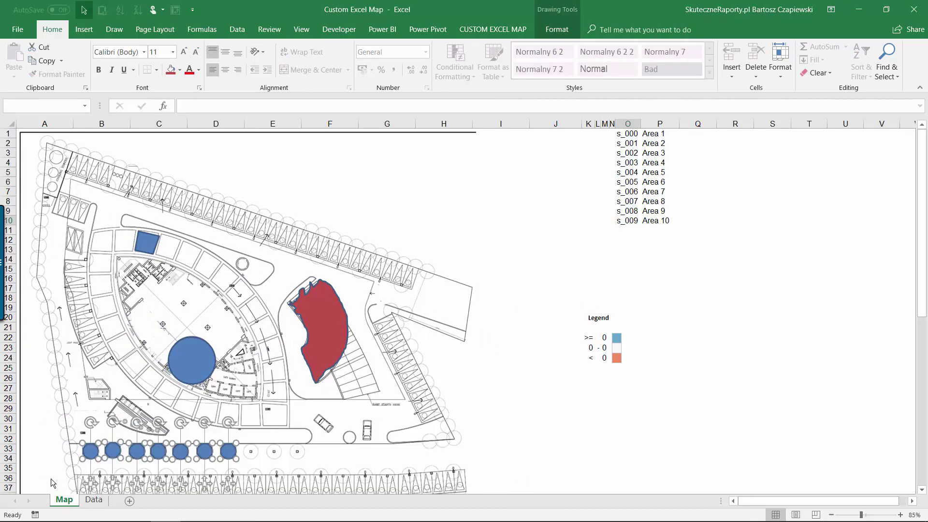
{"action": "left_click", "coordinate": [556, 30]}
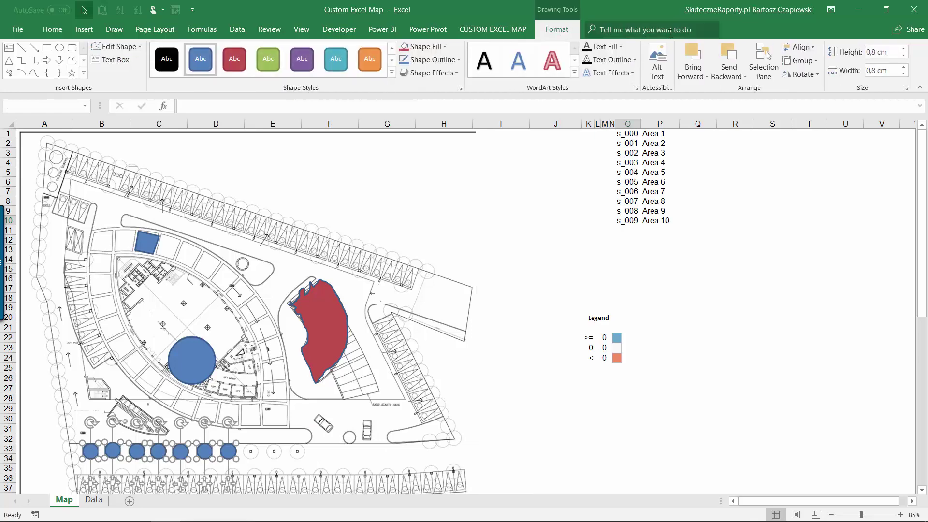
{"action": "left_click", "coordinate": [800, 47]}
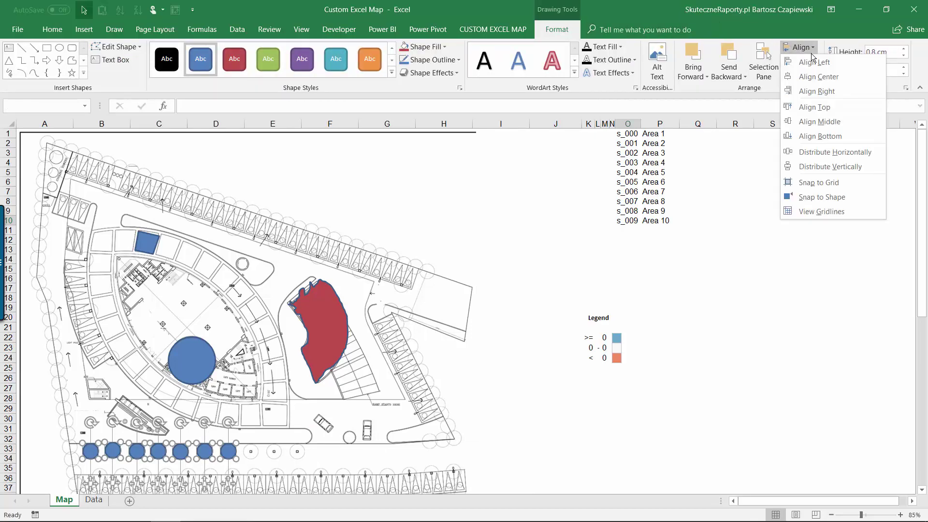
{"action": "left_click", "coordinate": [819, 108]}
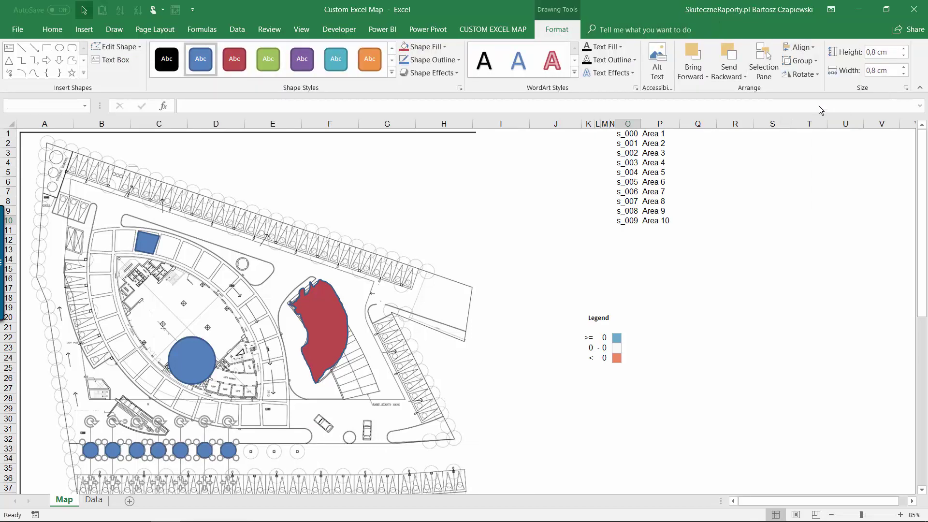
{"action": "left_click", "coordinate": [812, 47]}
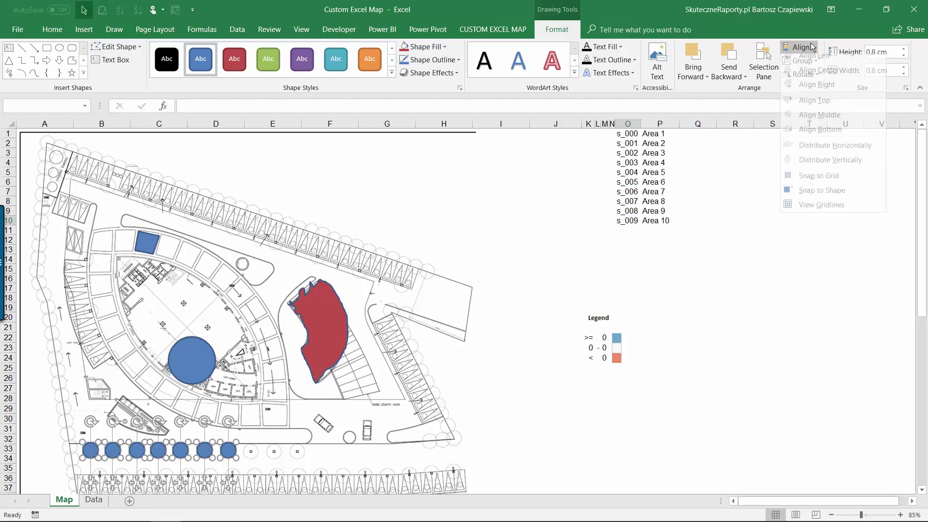
{"action": "left_click", "coordinate": [821, 153]}
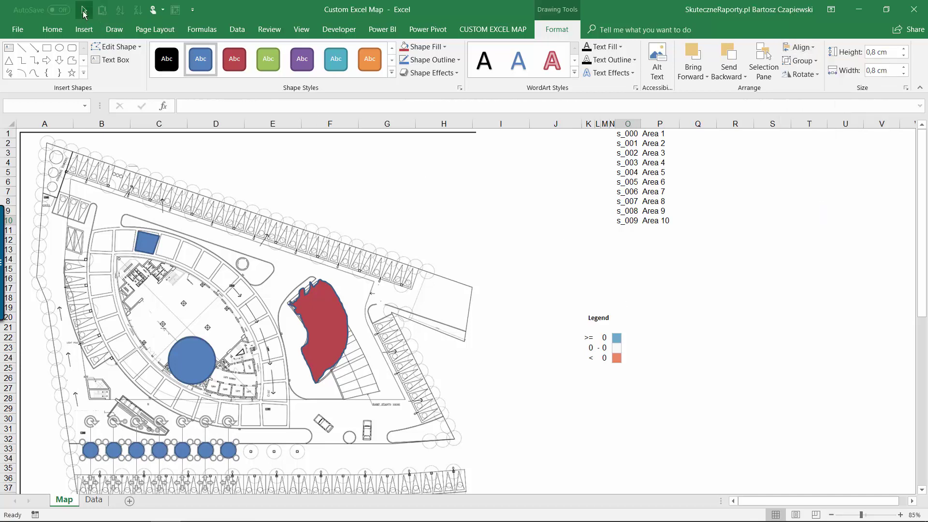
Copy the Area 1 to Area 10 names from the Map sheet into Data!B2.
{"action": "left_click", "coordinate": [643, 242]}
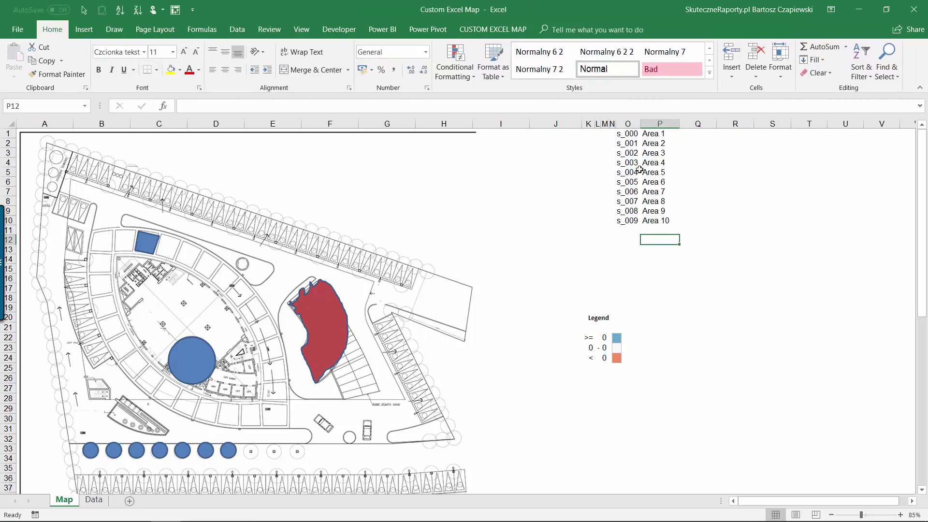
{"action": "left_click_drag", "start_coordinate": [650, 135], "coordinate": [654, 224]}
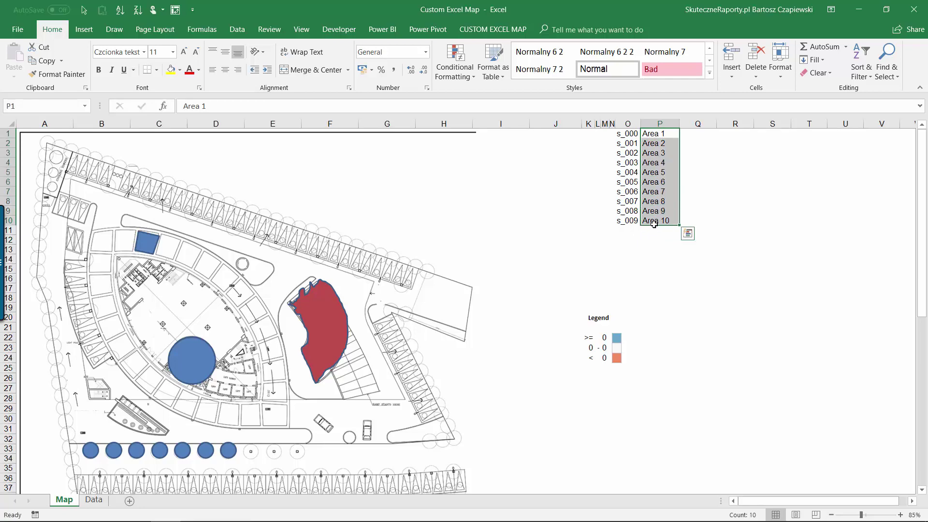
{"action": "key", "text": "ctrl+c"}
{"action": "left_click", "coordinate": [94, 499]}
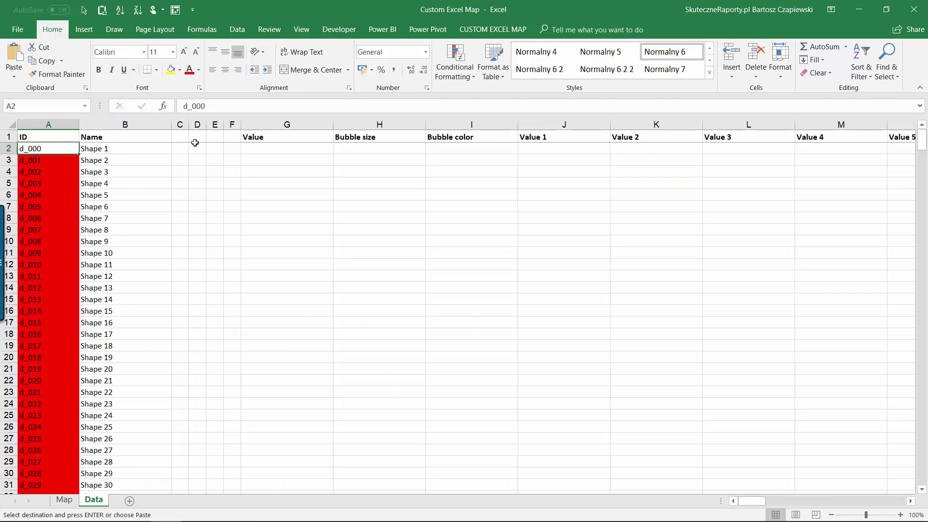
{"action": "left_click", "coordinate": [149, 146]}
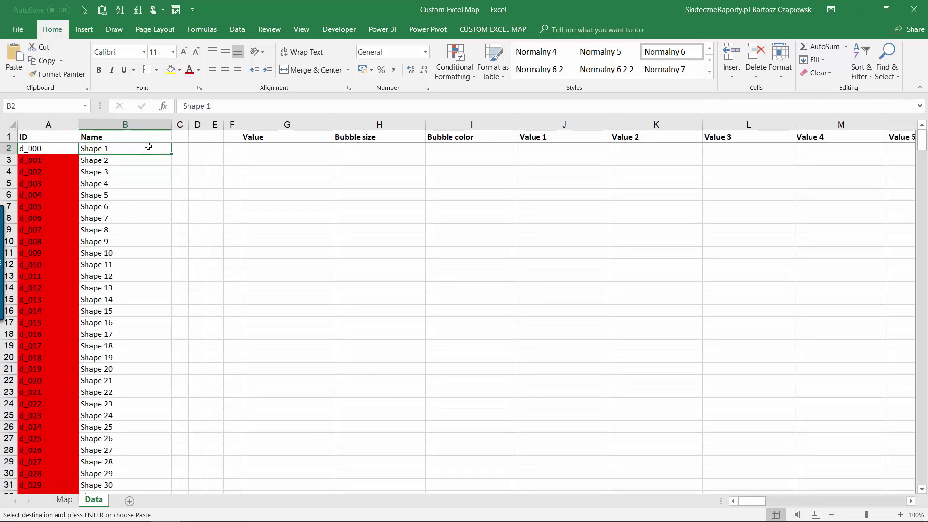
{"action": "key", "text": "ctrl+v"}
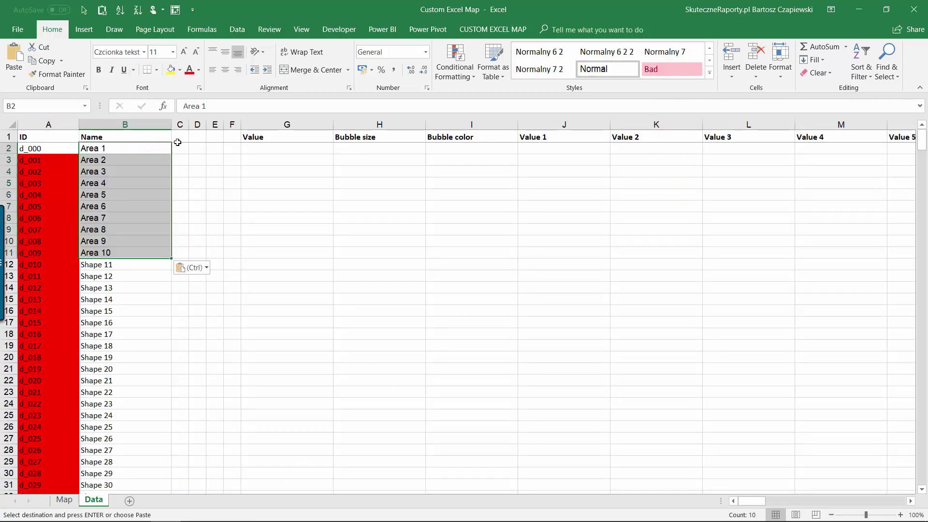
Enter 1 and 2 in G2:G3 and fill the Value column down to 10.
{"action": "left_click", "coordinate": [270, 147]}
{"action": "type", "text": "1"}
{"action": "key", "text": "Return"}
{"action": "type", "text": "2"}
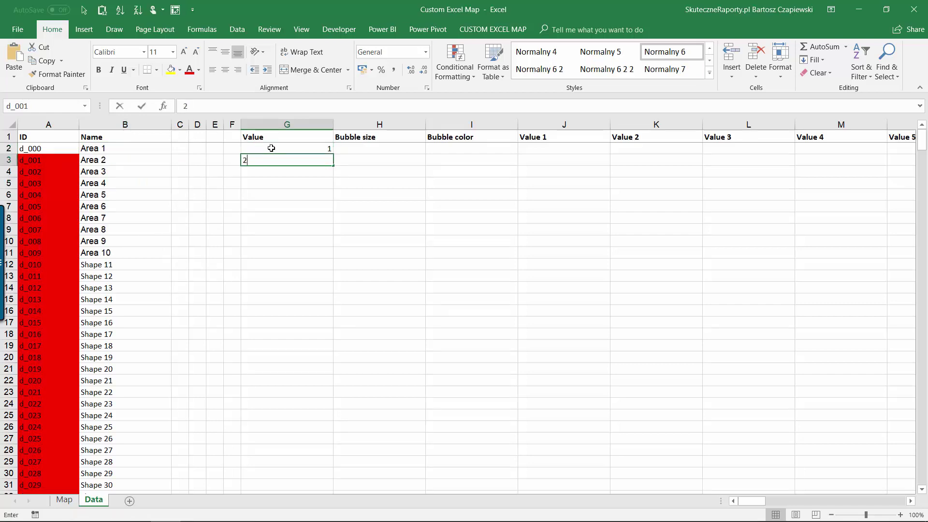
{"action": "key", "text": "Return"}
{"action": "left_click_drag", "start_coordinate": [294, 146], "coordinate": [329, 256]}
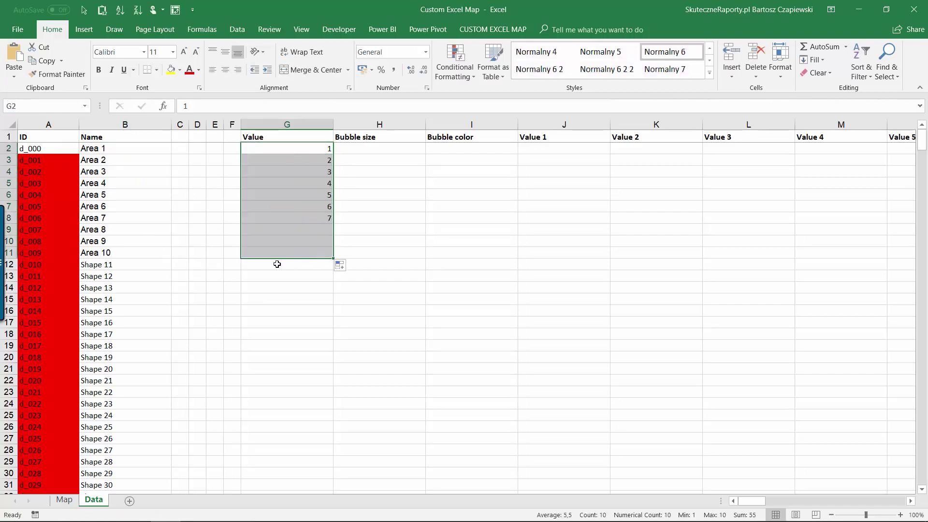
Apply the red-blue (3) colour scale with limits 1 and 0 via CUSTOM EXCEL MAP > Edit colors.
{"action": "left_click", "coordinate": [64, 500]}
{"action": "left_click", "coordinate": [477, 31]}
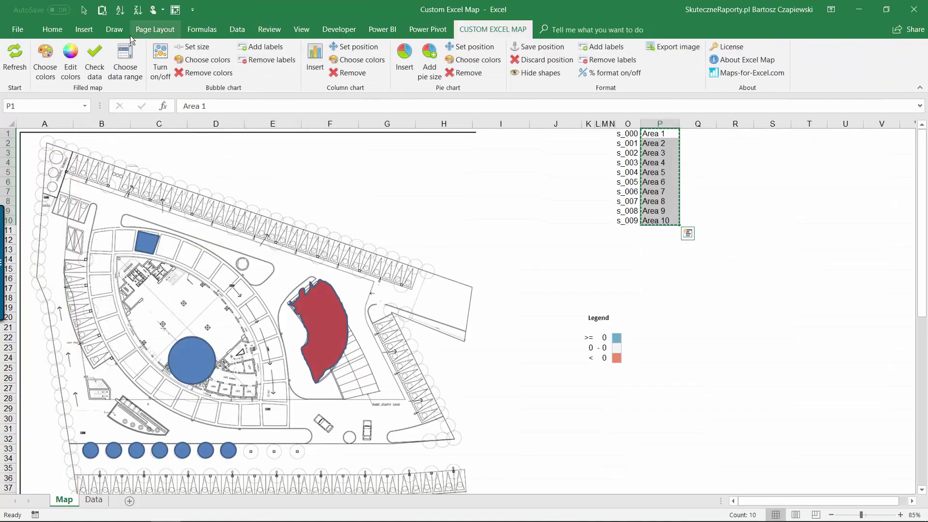
{"action": "left_click", "coordinate": [68, 75]}
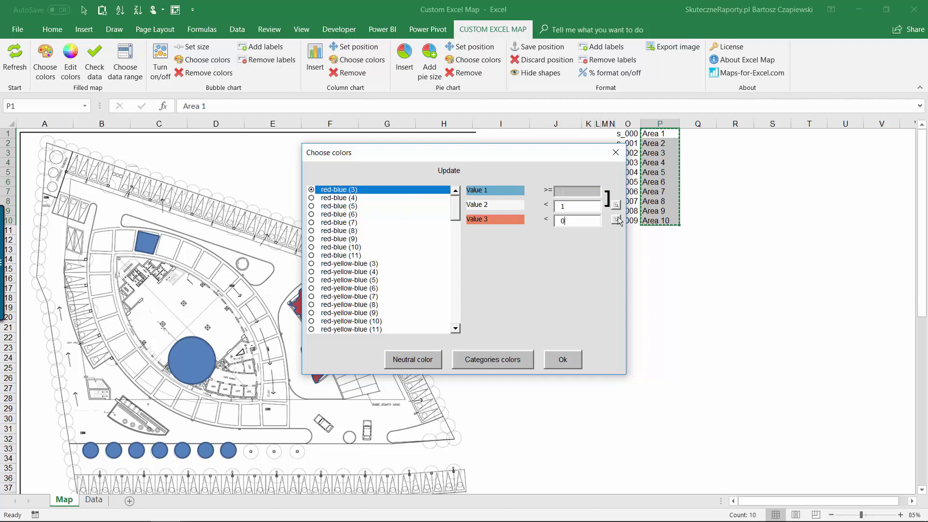
{"action": "left_click", "coordinate": [563, 359]}
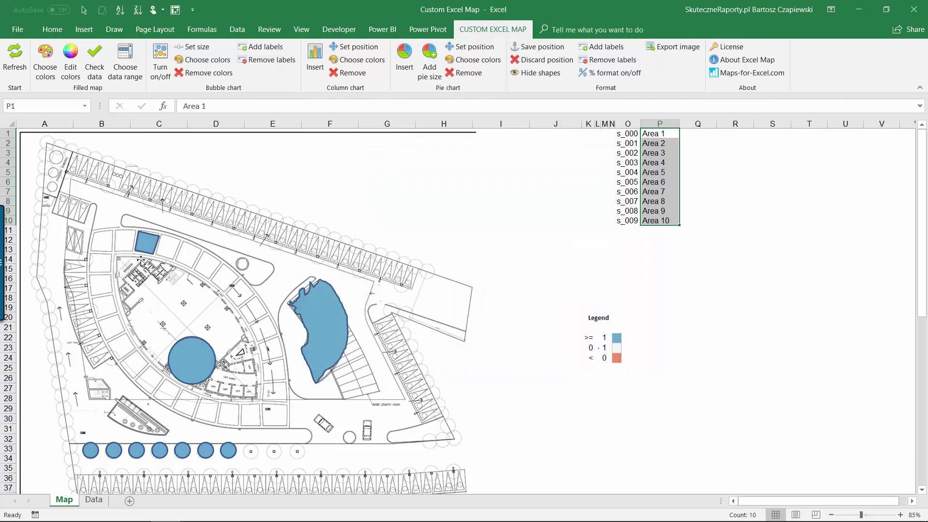
Review the Area 1–10 names and values up to 10 in G11, ending on the Data sheet.
{"action": "left_click", "coordinate": [93, 499]}
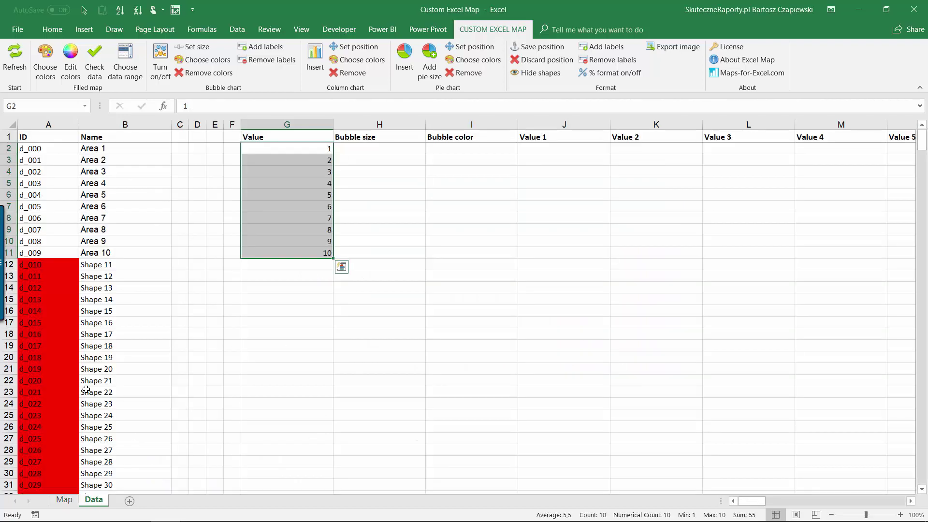
{"action": "left_click", "coordinate": [93, 148]}
{"action": "left_click_drag", "start_coordinate": [93, 160], "coordinate": [49, 333]}
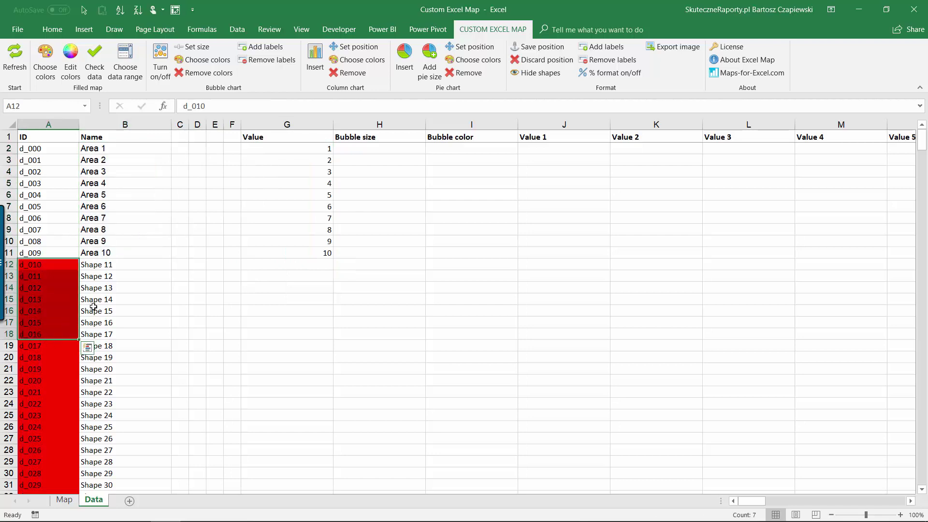
{"action": "left_click", "coordinate": [269, 251]}
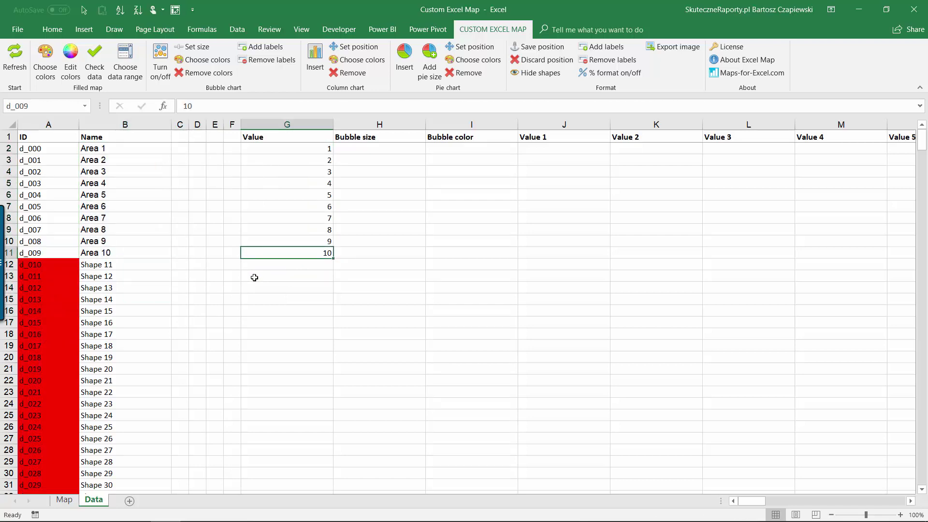
{"action": "left_click", "coordinate": [65, 500]}
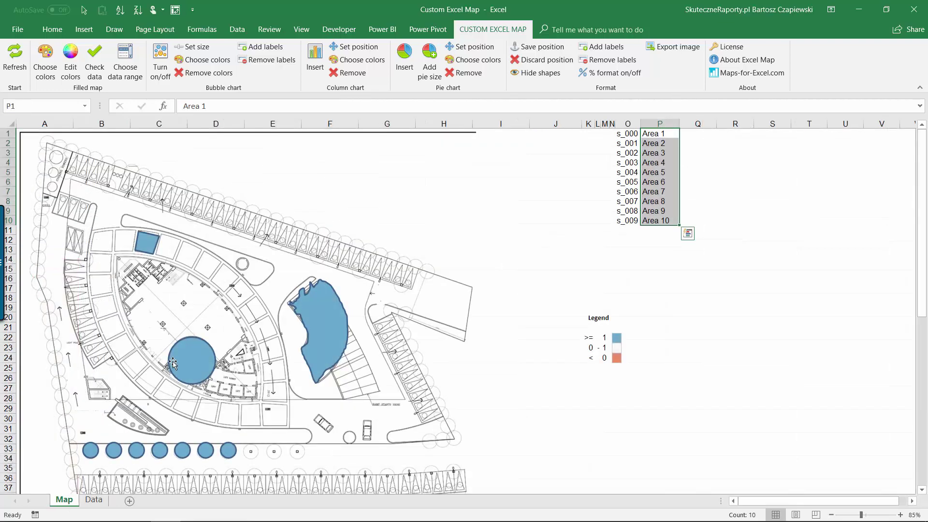
{"action": "left_click", "coordinate": [95, 500]}
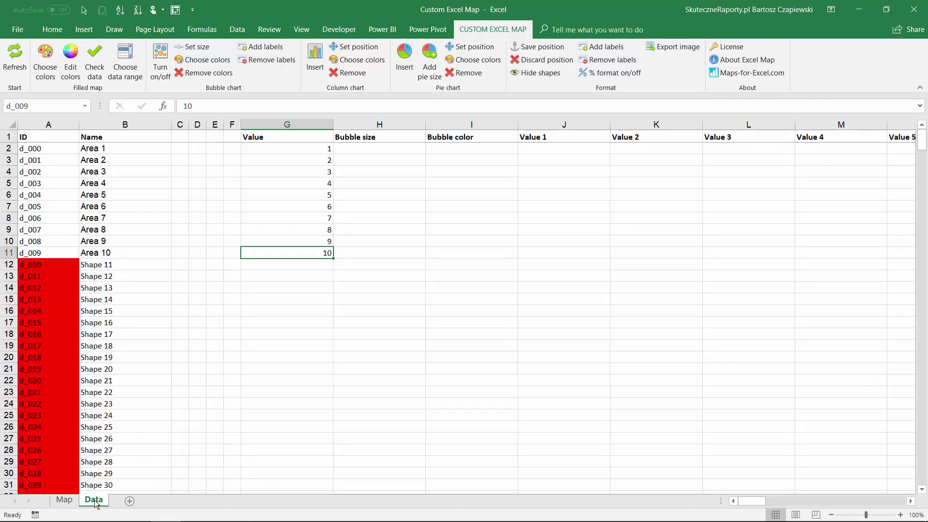
Trim the label formula in T2 so it shows only the area name (=B2).
{"action": "left_click", "coordinate": [300, 148]}
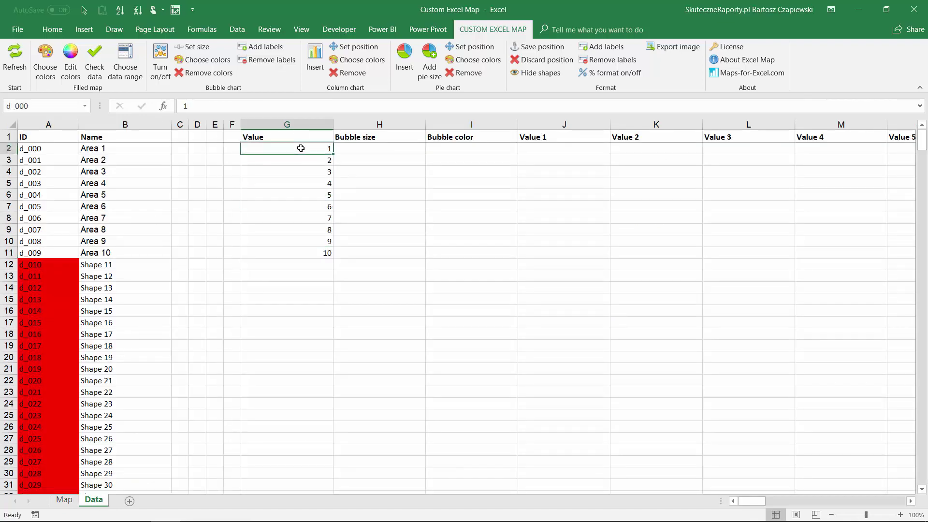
{"action": "key", "text": "Down"}
{"action": "key", "text": "Up"}
{"action": "key", "text": "Right"}
{"action": "key", "text": "Right"}
{"action": "key", "text": "Right"}
{"action": "key", "text": "Right"}
{"action": "key", "text": "Right"}
{"action": "key", "text": "Right"}
{"action": "key", "text": "Right"}
{"action": "key", "text": "Right"}
{"action": "key", "text": "Right"}
{"action": "key", "text": "Right"}
{"action": "key", "text": "Right"}
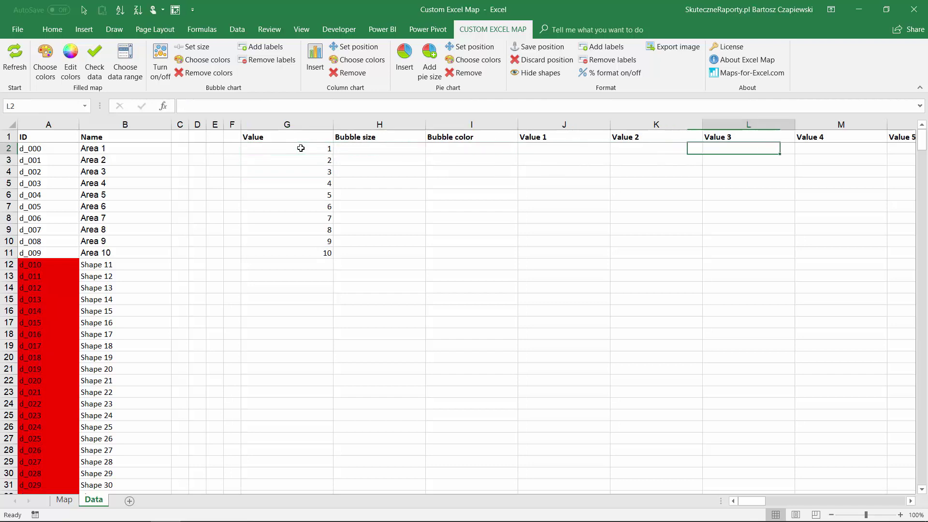
{"action": "key", "text": "Right"}
{"action": "key", "text": "Right"}
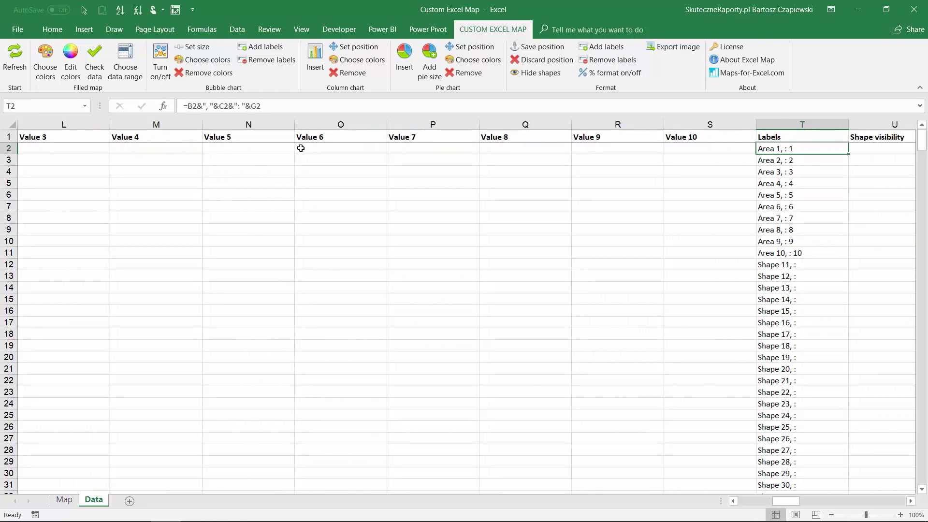
{"action": "left_click_drag", "start_coordinate": [197, 105], "coordinate": [261, 105]}
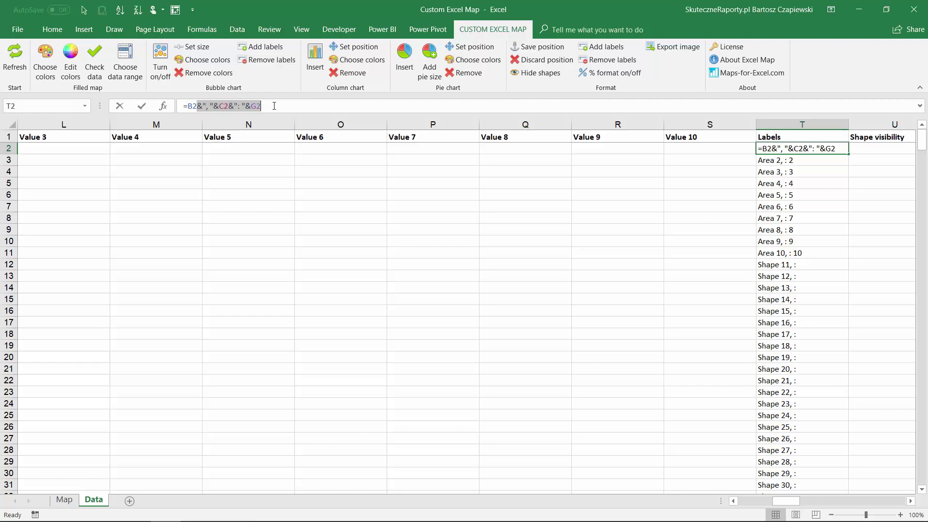
{"action": "key", "text": "Delete"}
{"action": "key", "text": "Return"}
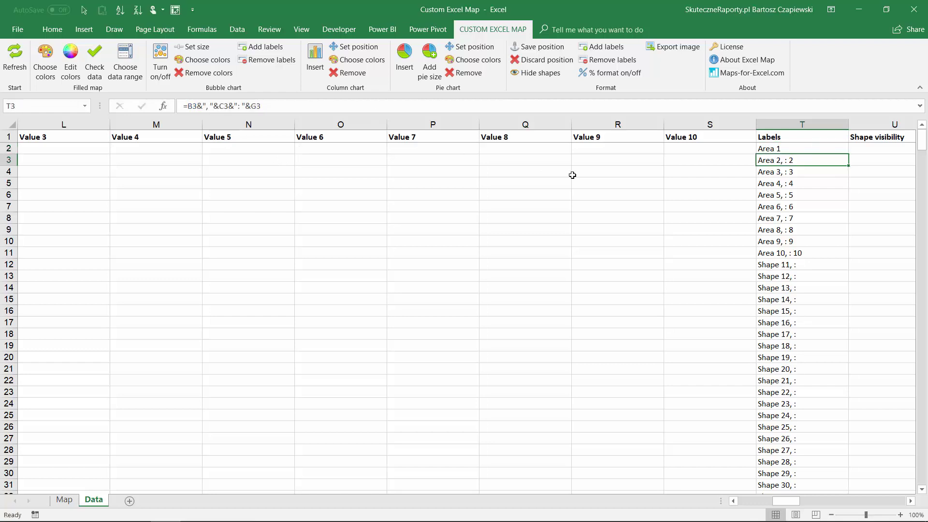
Fill the name-only label formula down to T11 and return to the Map sheet.
{"action": "left_click", "coordinate": [823, 150]}
{"action": "left_click_drag", "start_coordinate": [848, 155], "coordinate": [846, 256]}
{"action": "left_click", "coordinate": [63, 501]}
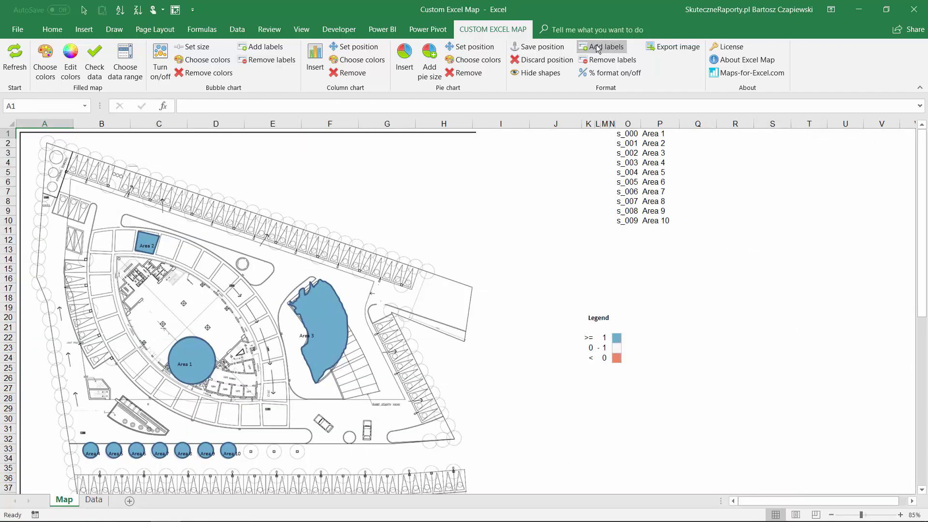
Apply the green-red (7) palette to the map after trying red-yellow-blue (4), giving a 4-to-9 legend.
{"action": "left_click", "coordinate": [503, 30]}
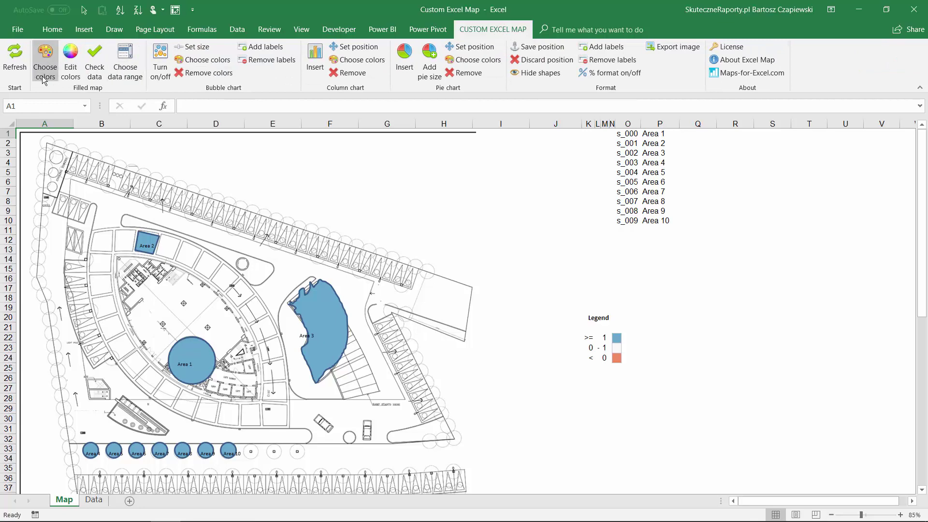
{"action": "left_click", "coordinate": [46, 61]}
{"action": "left_click", "coordinate": [347, 272]}
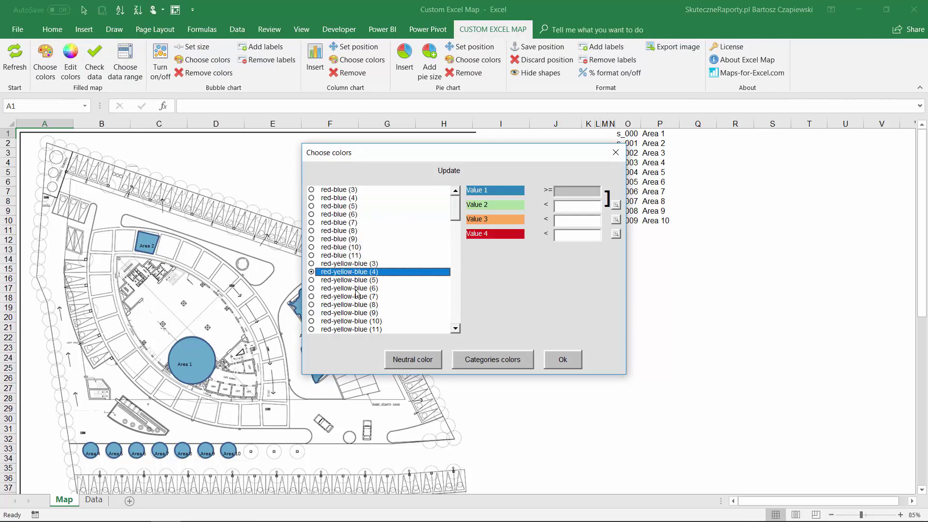
{"action": "left_click_drag", "start_coordinate": [455, 212], "coordinate": [456, 238]}
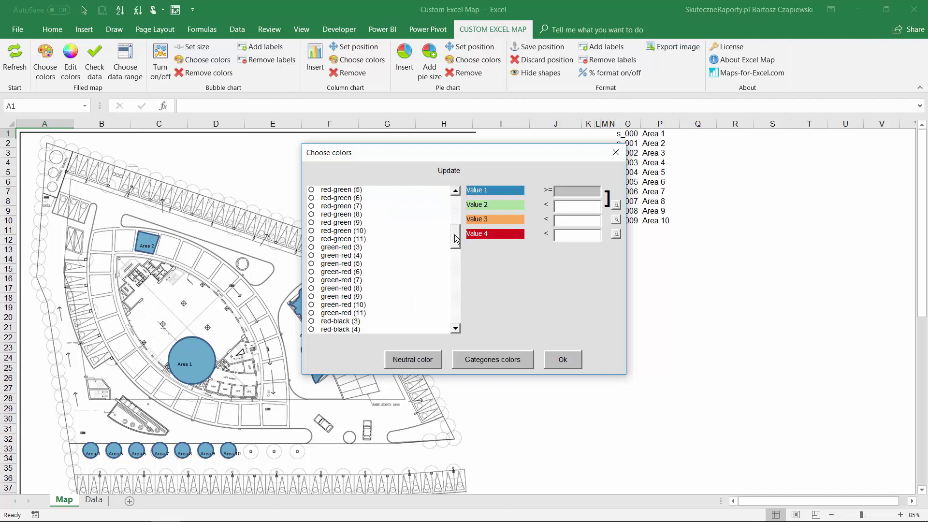
{"action": "left_click", "coordinate": [346, 281]}
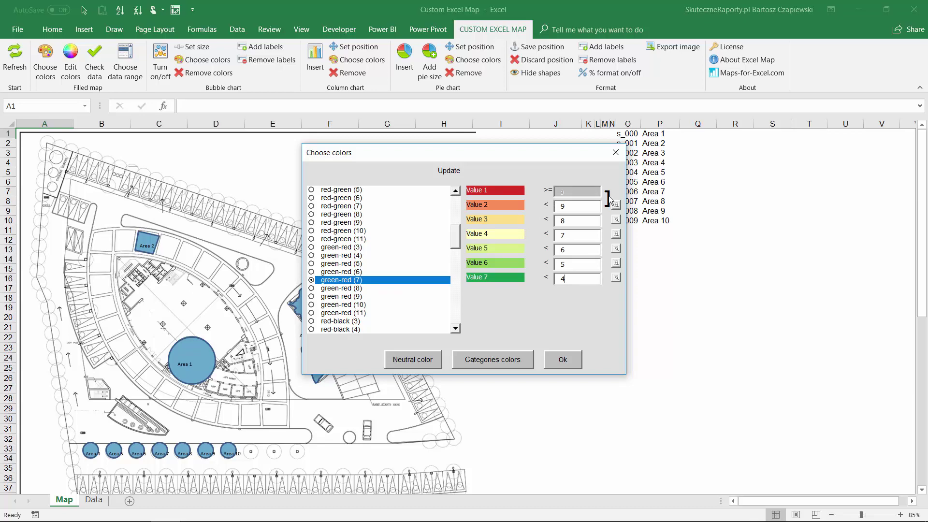
{"action": "left_click", "coordinate": [572, 358]}
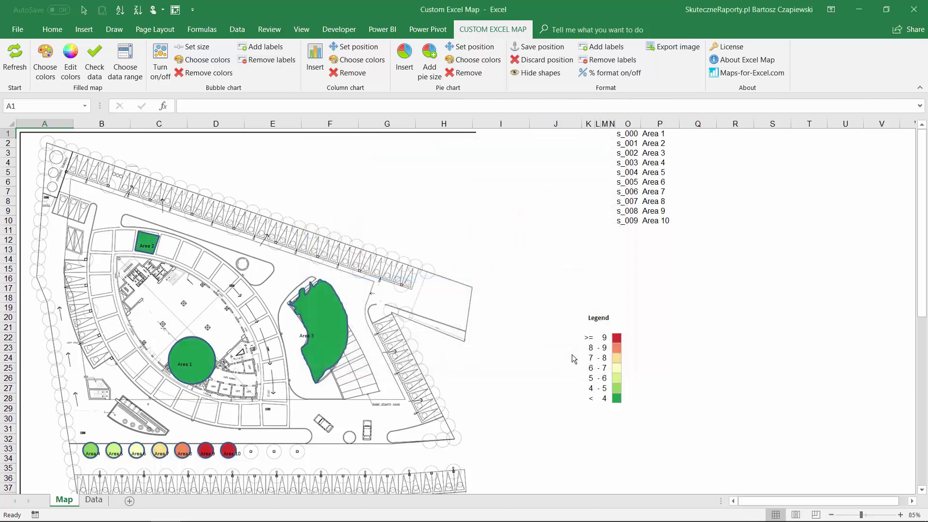
Switch the map to category colours so each shape differs, with a Categories 1–18 legend.
{"action": "left_click", "coordinate": [46, 60]}
{"action": "left_click", "coordinate": [485, 357]}
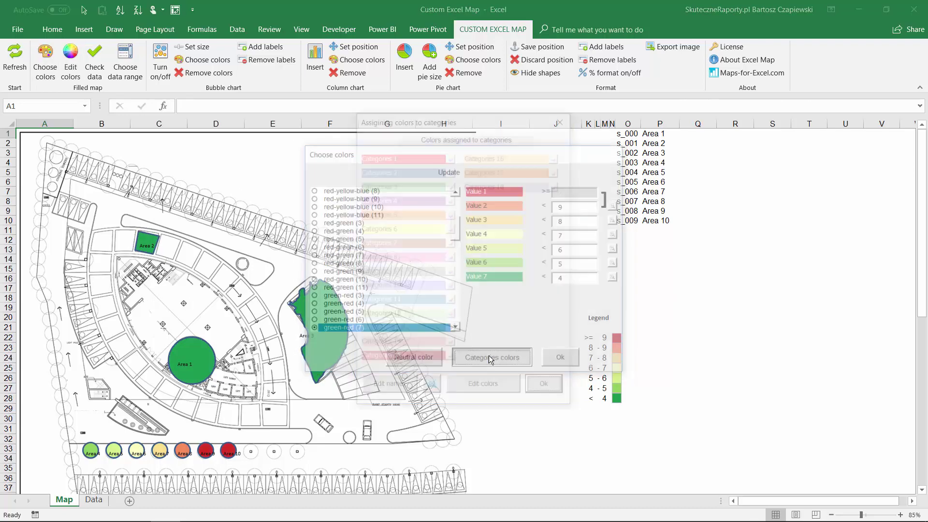
{"action": "left_click", "coordinate": [545, 387]}
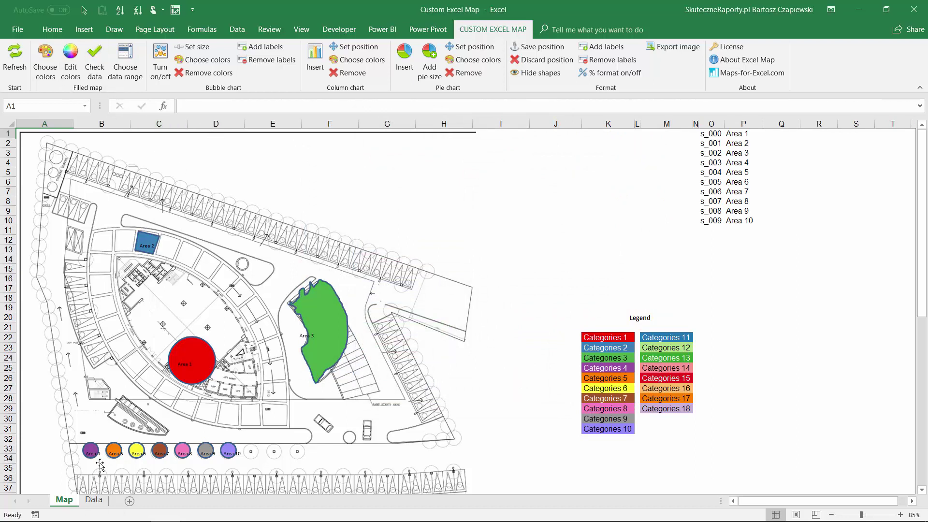
Check the Last Year and This Year data columns, then add column charts to the map areas.
{"action": "left_click", "coordinate": [94, 500]}
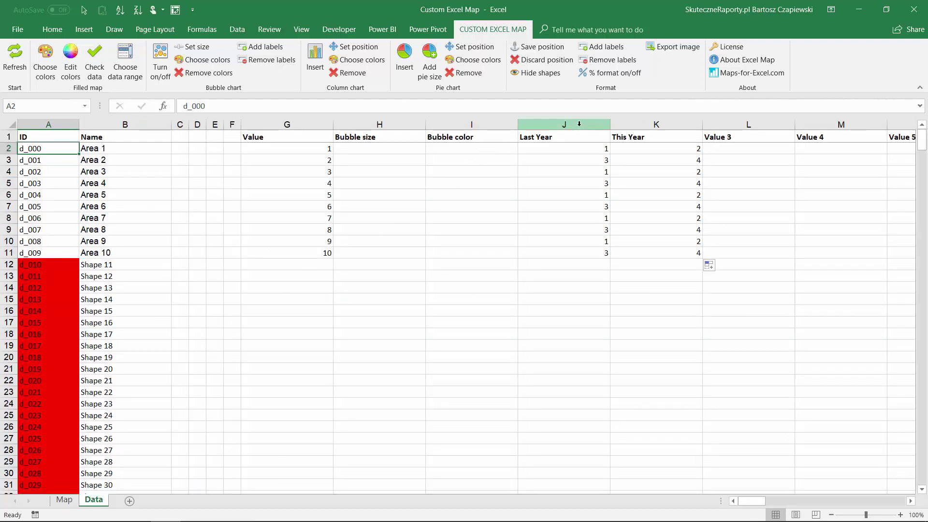
{"action": "left_click", "coordinate": [546, 125]}
{"action": "left_click", "coordinate": [623, 125]}
{"action": "left_click", "coordinate": [573, 147]}
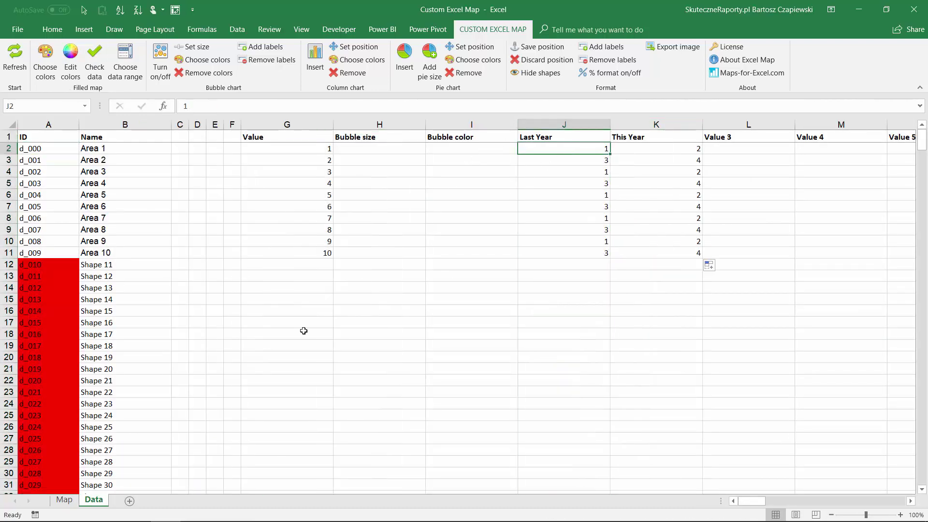
{"action": "left_click", "coordinate": [64, 501]}
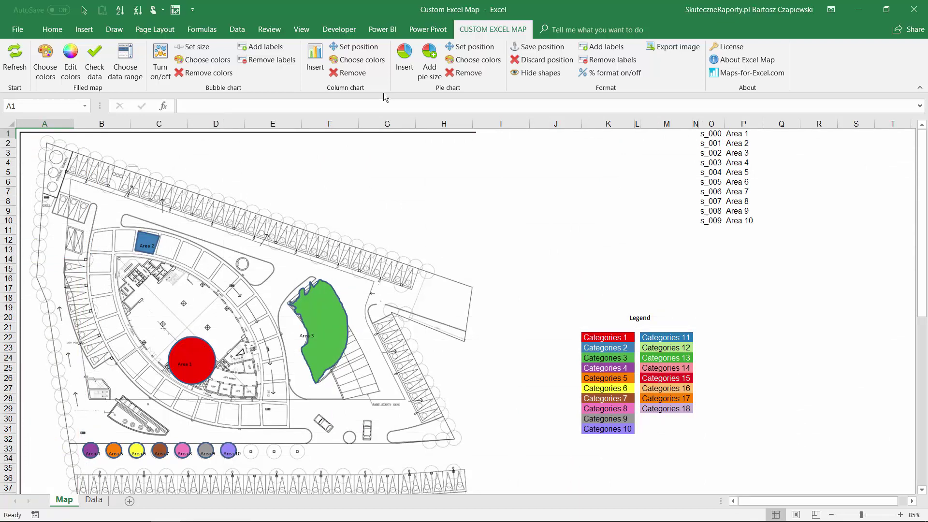
{"action": "left_click", "coordinate": [315, 56]}
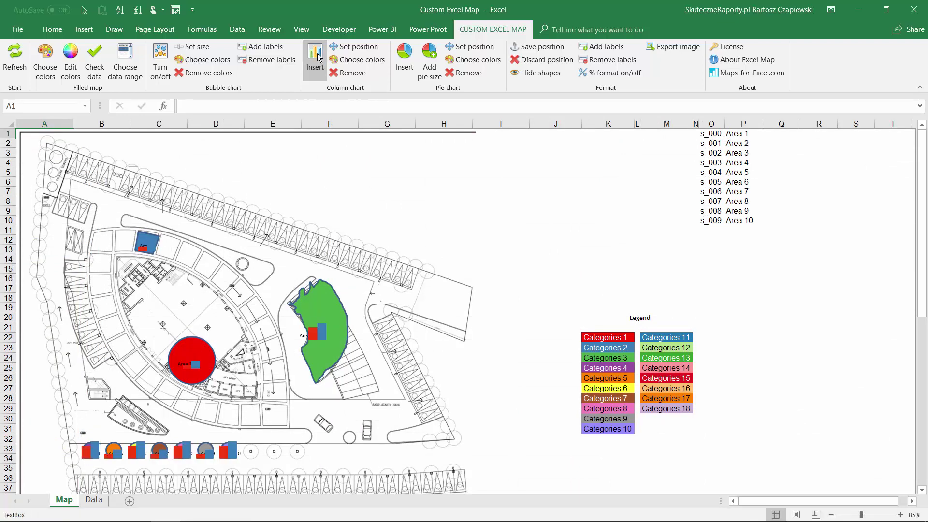
Set the chart colours to green for Color 1 and mid-grey for Color 2.
{"action": "left_click", "coordinate": [358, 59]}
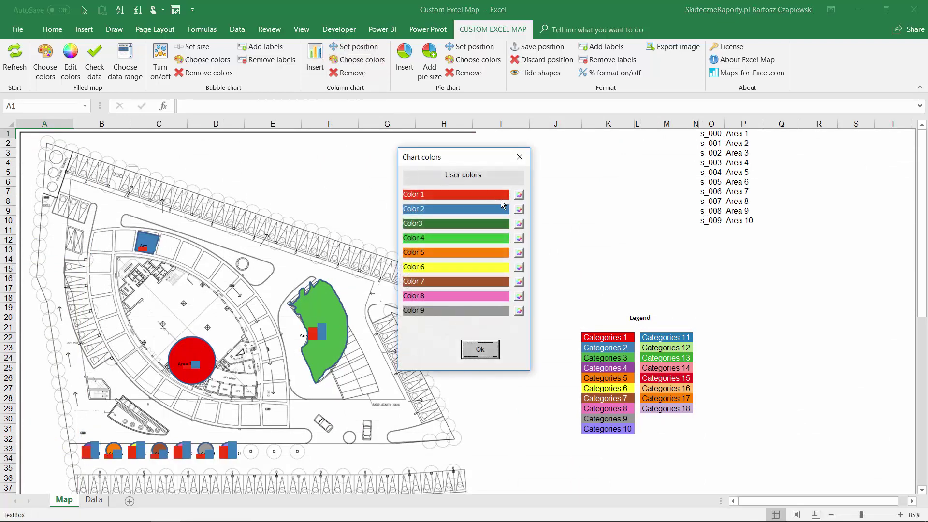
{"action": "left_click", "coordinate": [519, 194]}
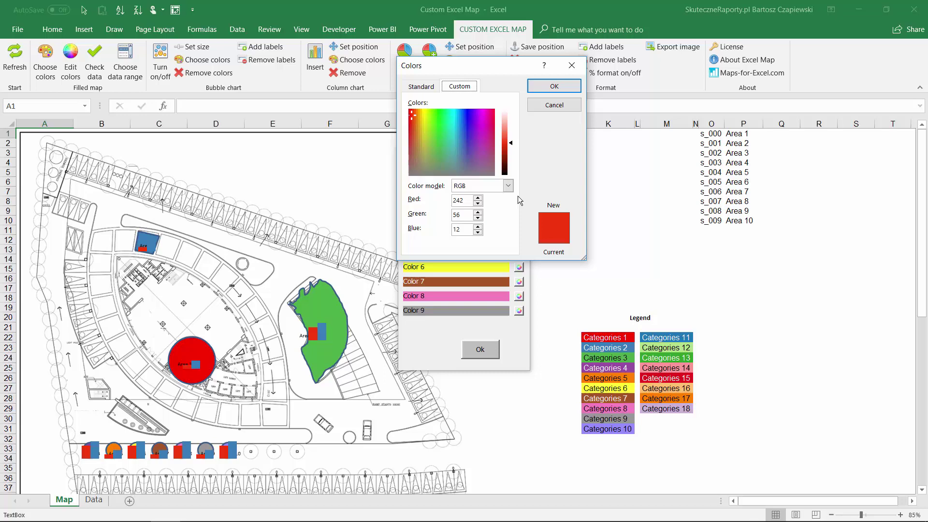
{"action": "left_click", "coordinate": [422, 86]}
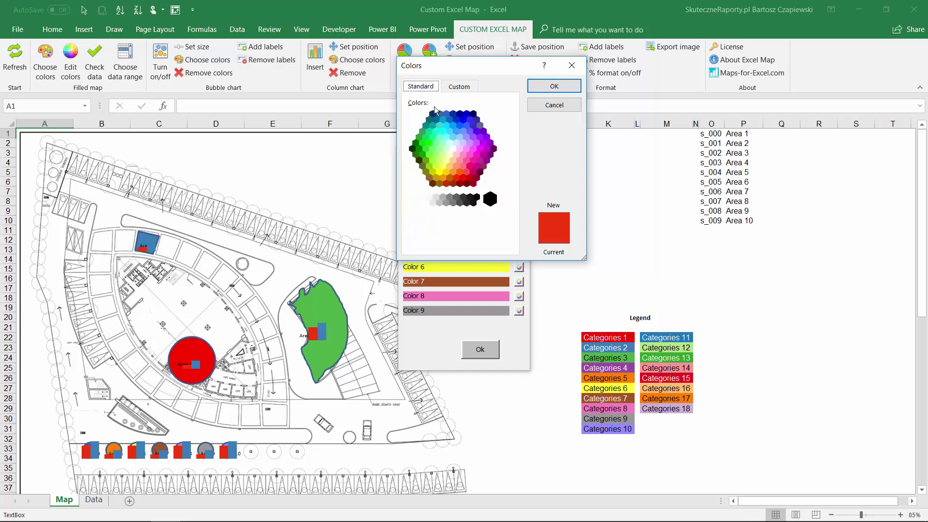
{"action": "left_click", "coordinate": [425, 150]}
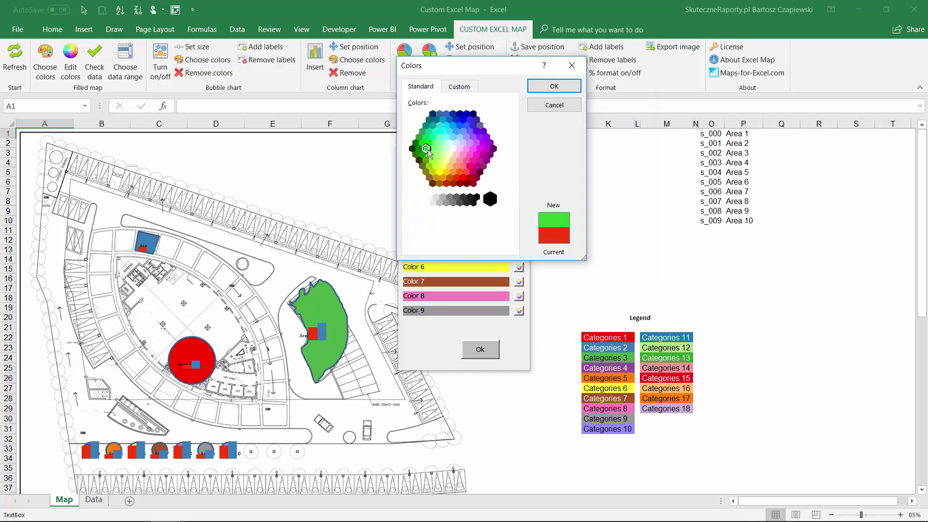
{"action": "left_click", "coordinate": [538, 109]}
{"action": "left_click", "coordinate": [518, 209]}
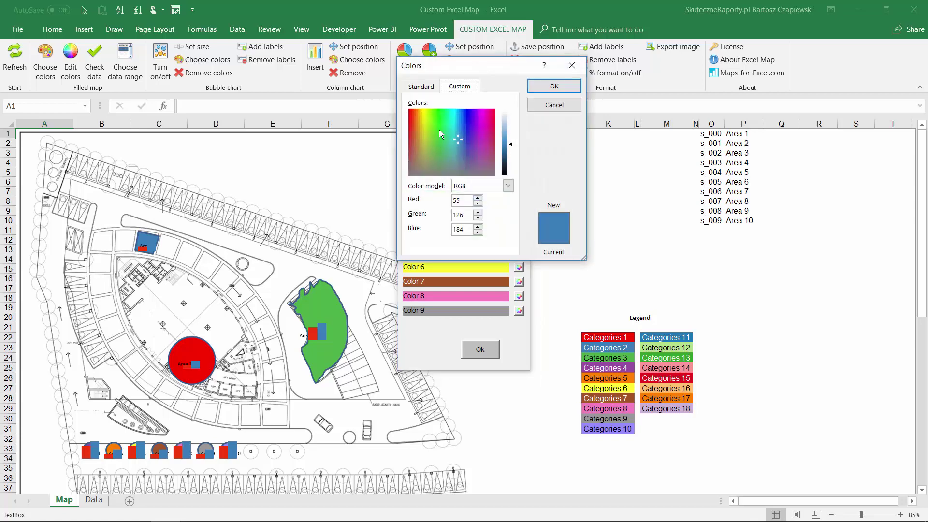
{"action": "left_click", "coordinate": [427, 86]}
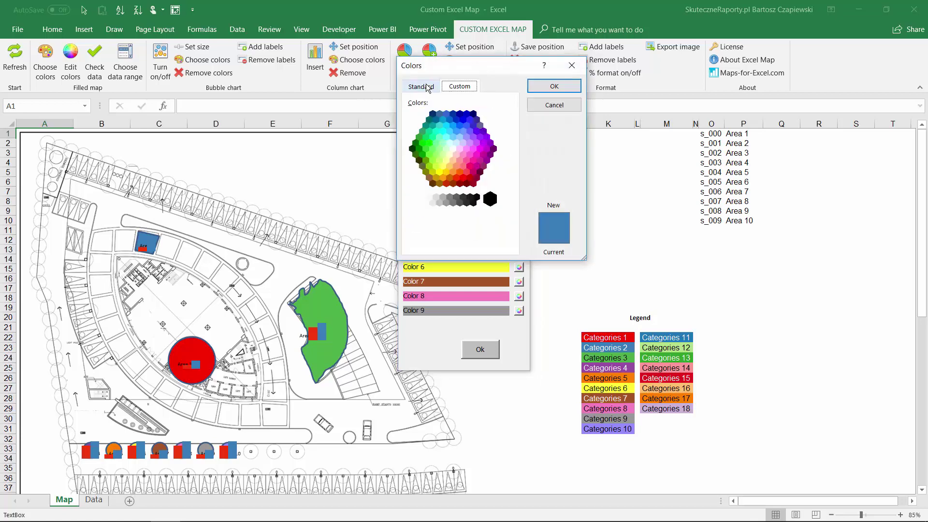
{"action": "left_click", "coordinate": [450, 200]}
{"action": "left_click", "coordinate": [554, 86]}
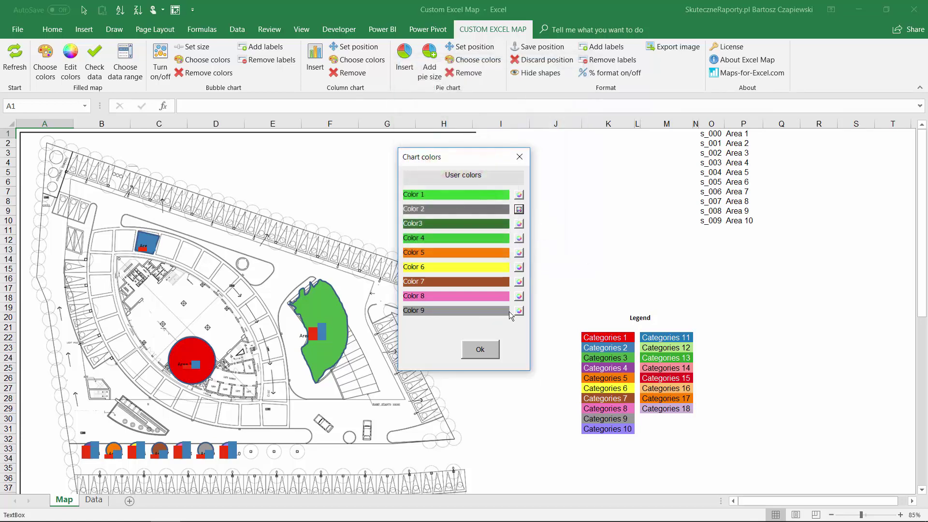
{"action": "left_click", "coordinate": [484, 354]}
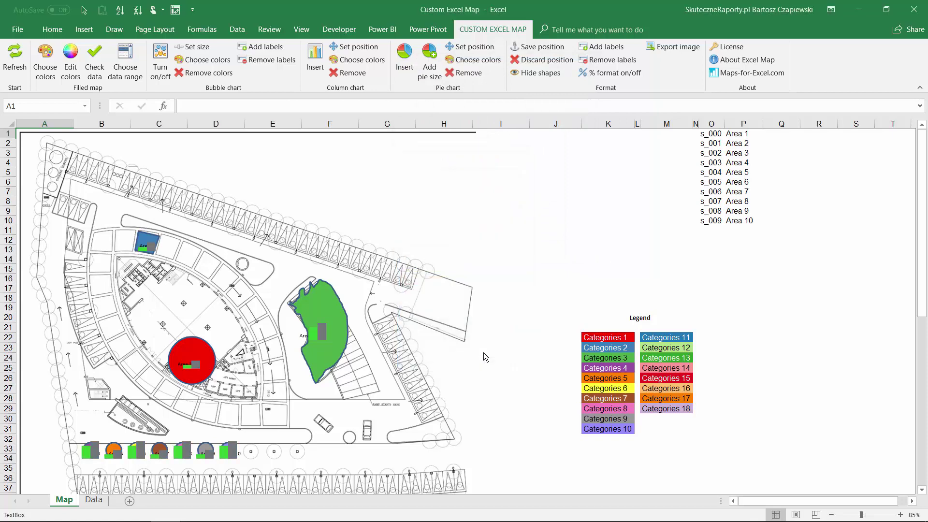
Replace the column charts with pie charts sized by value, then remove the pie charts.
{"action": "left_click", "coordinate": [405, 63]}
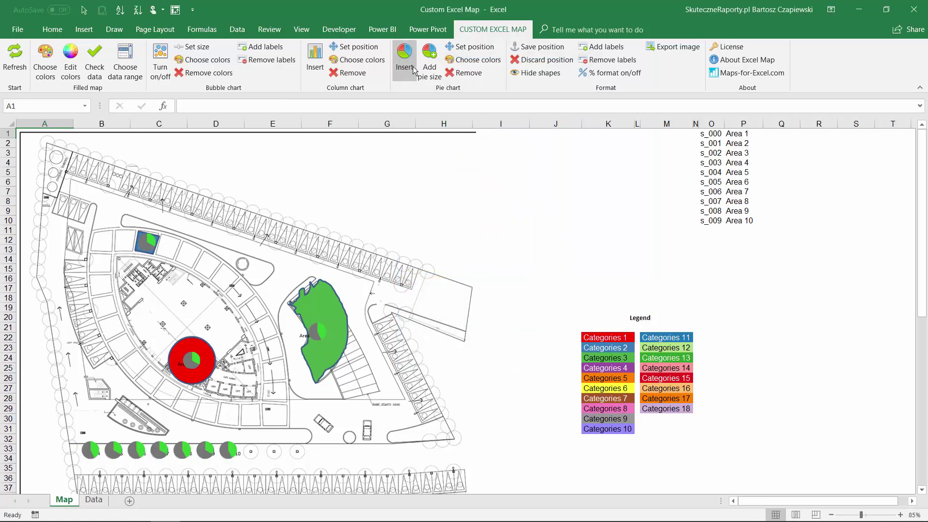
{"action": "left_click", "coordinate": [429, 70]}
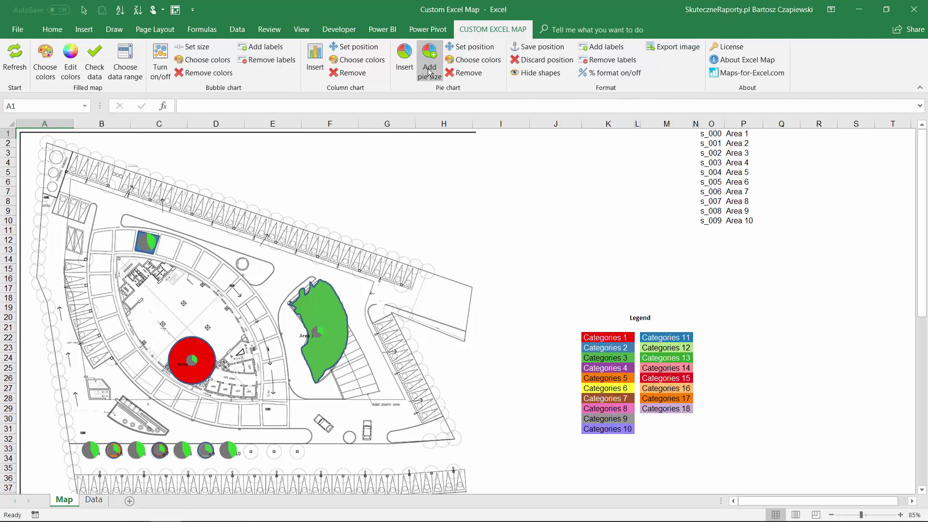
{"action": "left_click", "coordinate": [466, 76]}
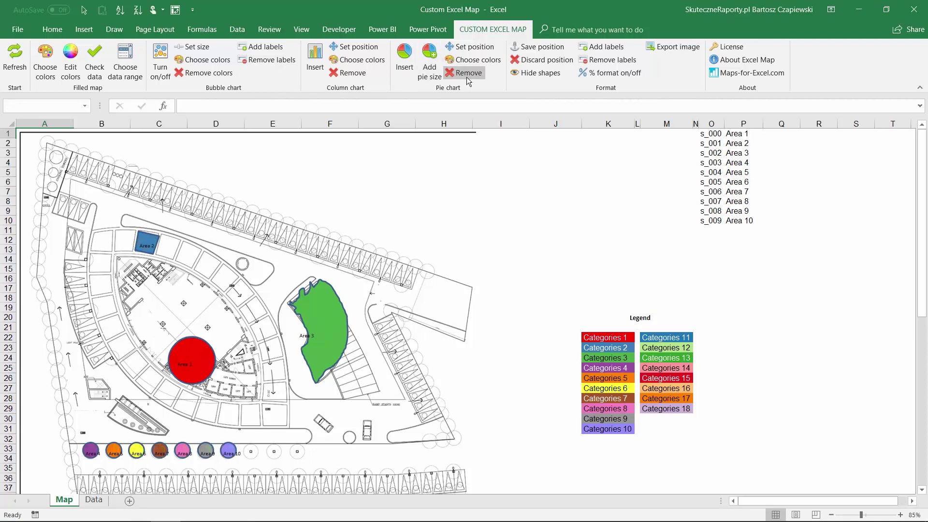